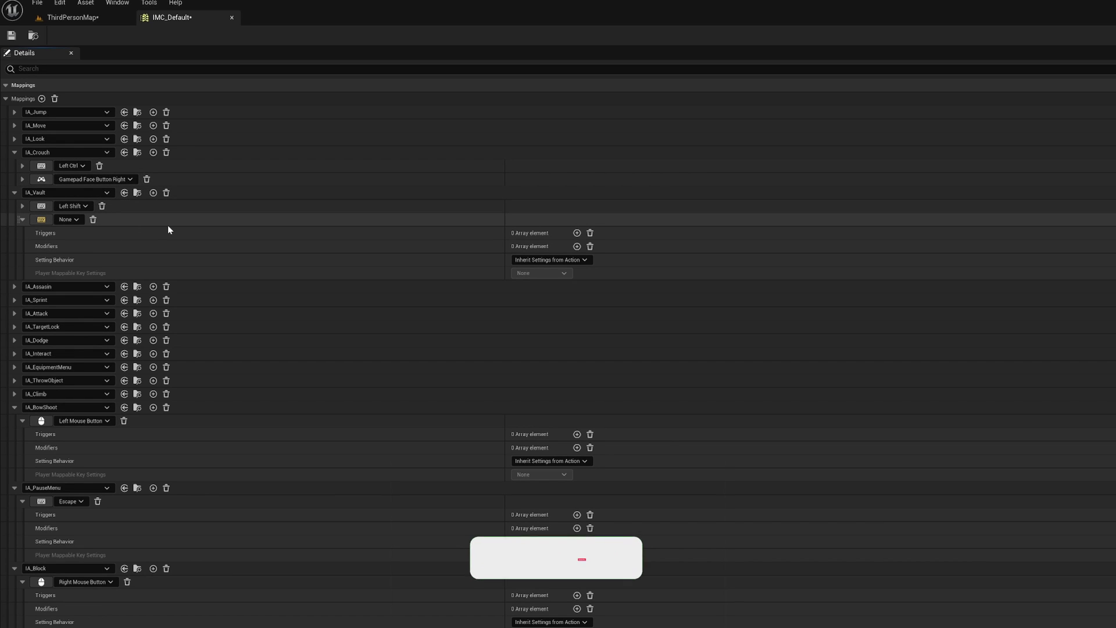
- Bind IA_Vault's empty mapping to Gamepad D-pad Left, then open the ThirdPerson Input folder
key("Left")
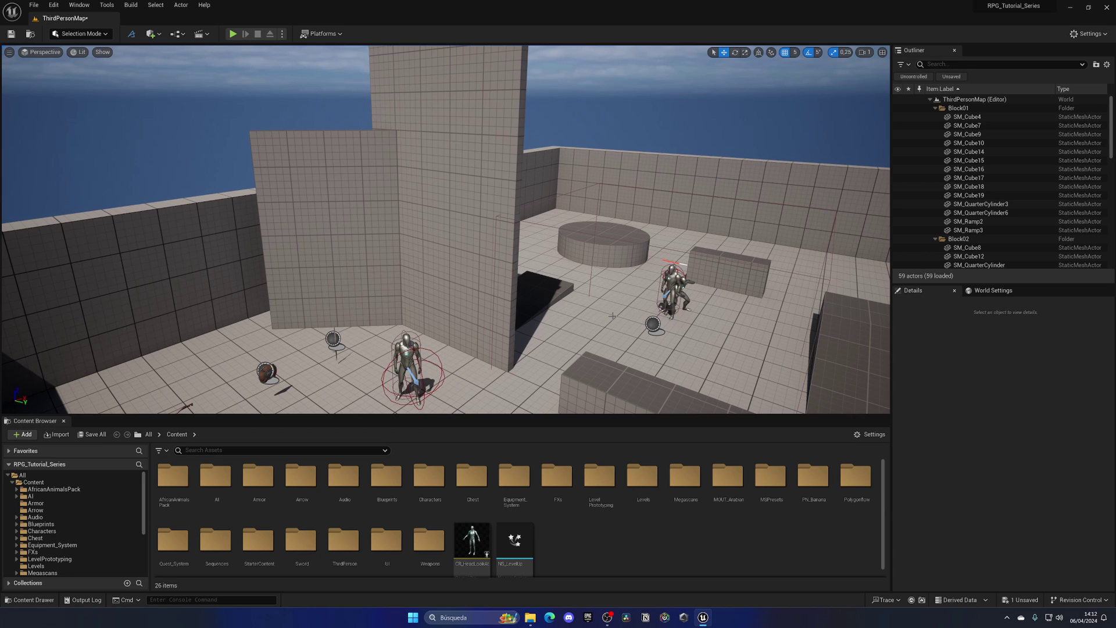
left_click(358, 536)
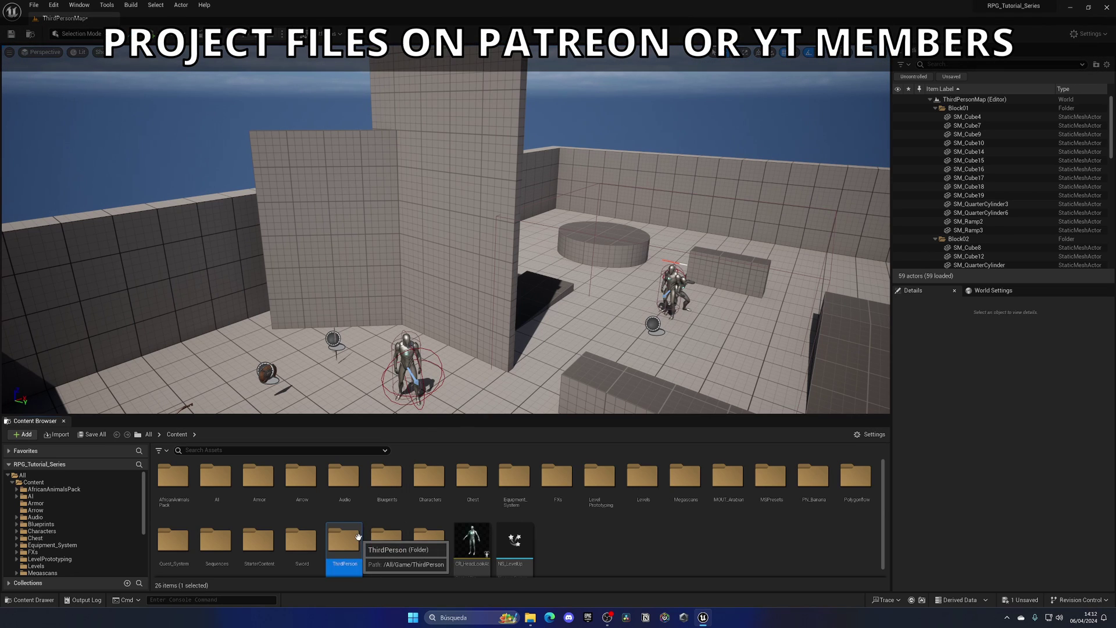
double_click(345, 538)
double_click(214, 477)
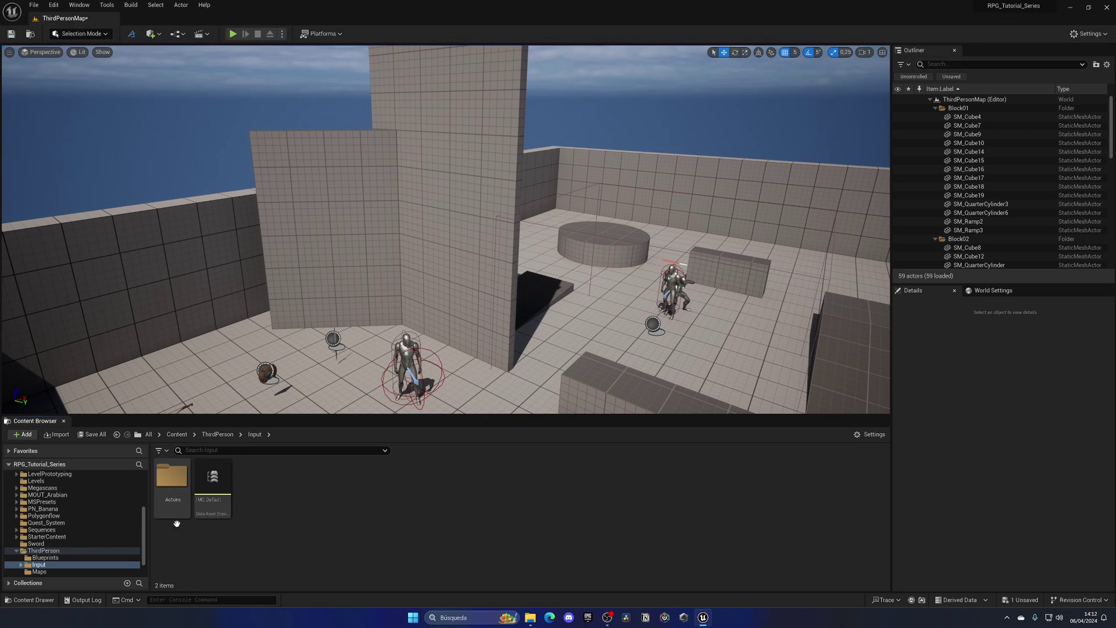
- Open IMC_Default and collapse the IA_PauseMenu, IA_Block and IA_Move mappings
double_click(210, 483)
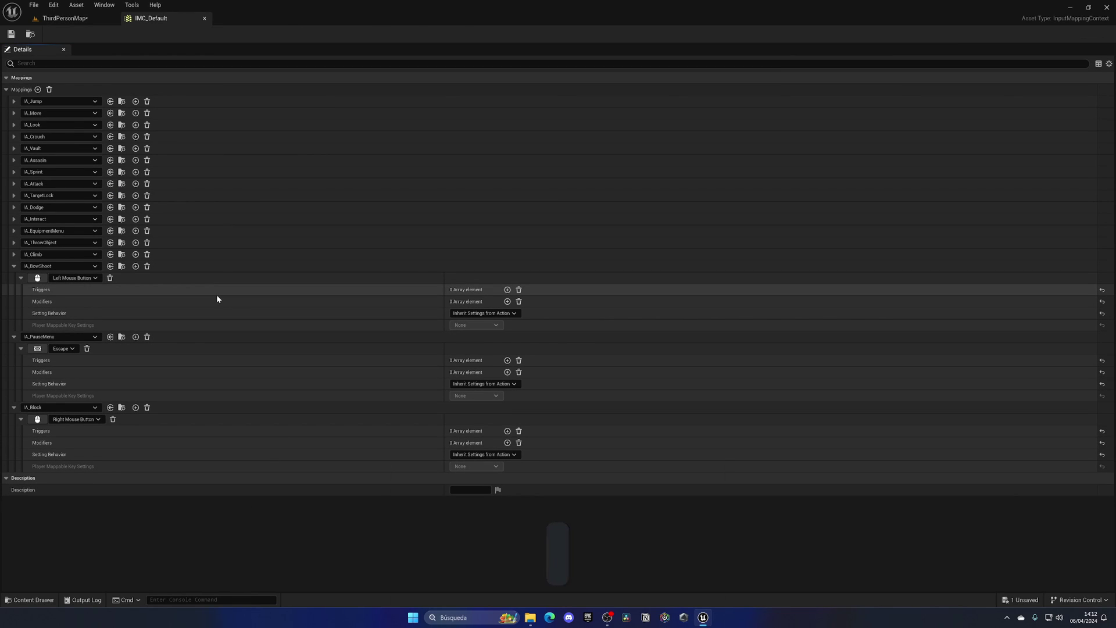
left_click(14, 267)
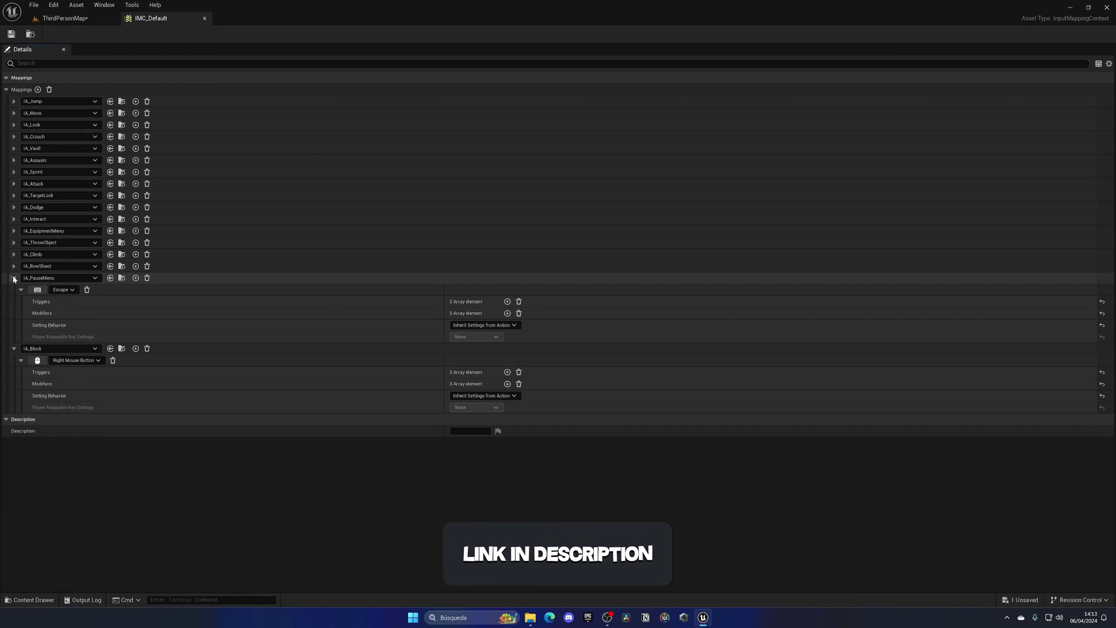
left_click(14, 289)
left_click(13, 114)
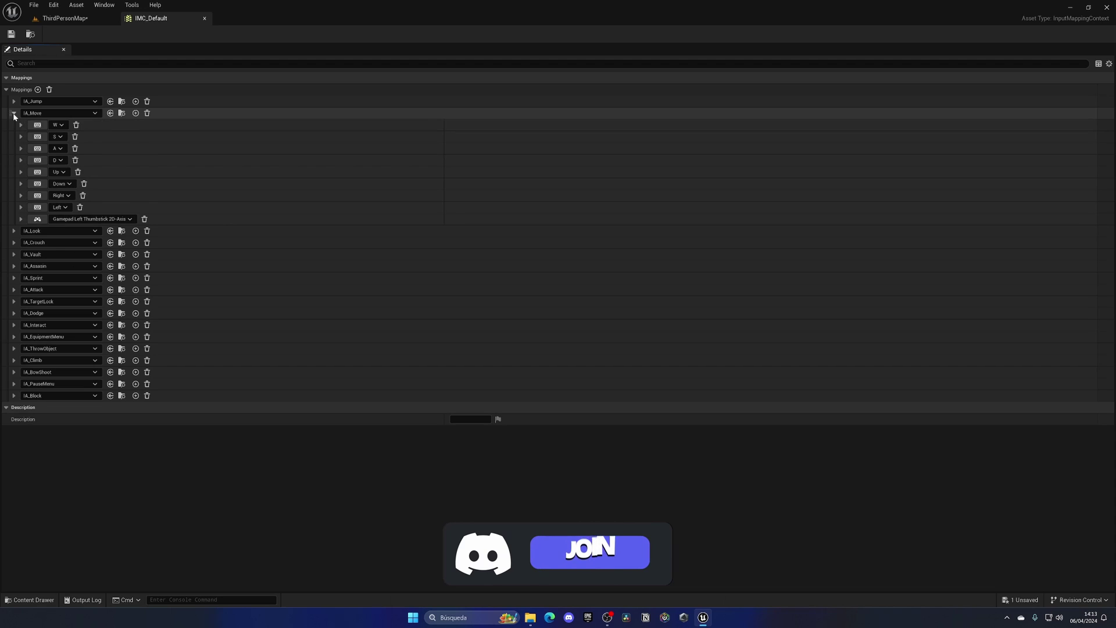
left_click(14, 114)
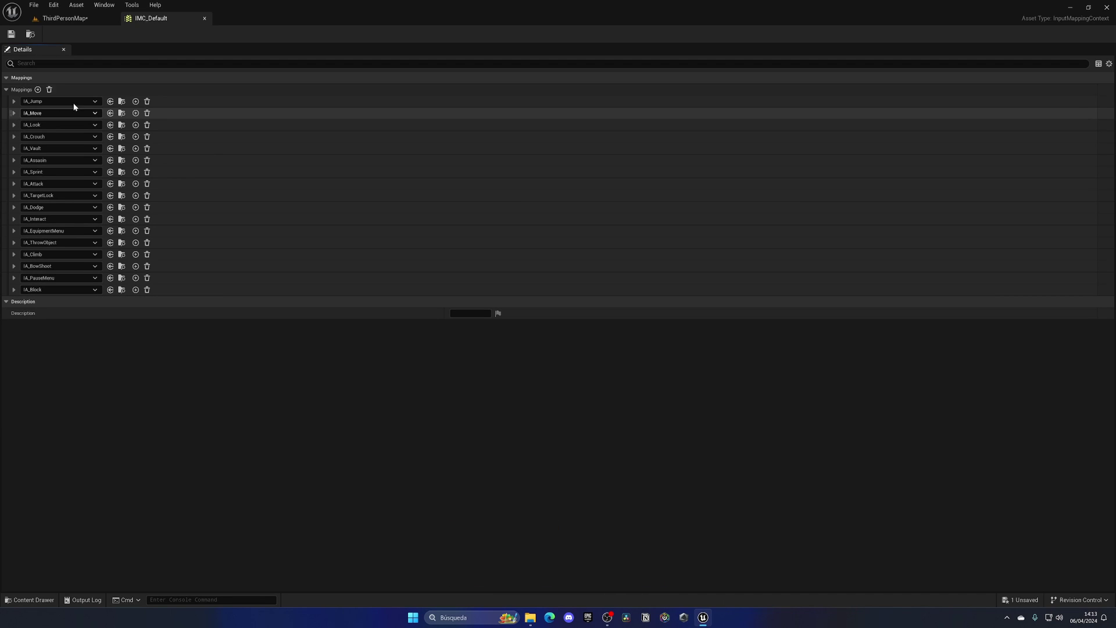
left_click(88, 19)
left_click(233, 34)
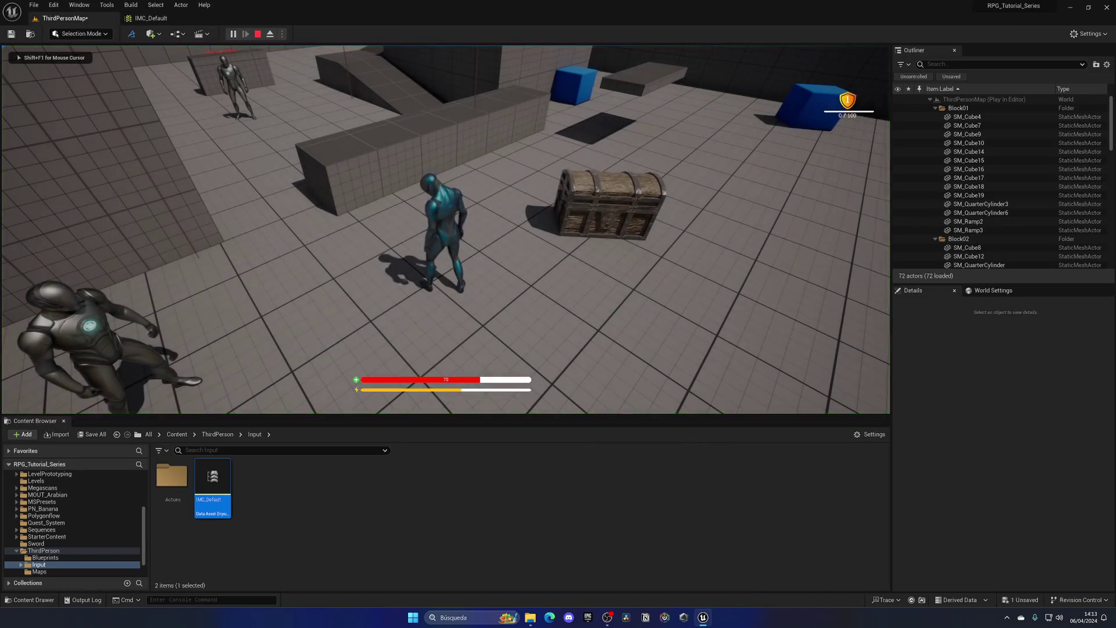
key("w")
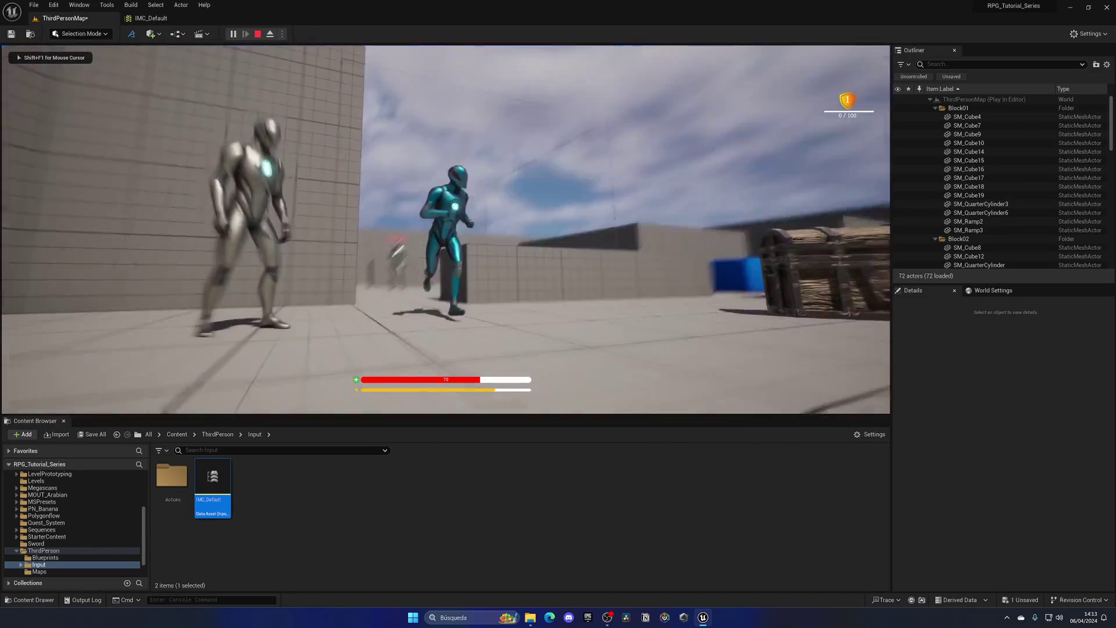
key("space")
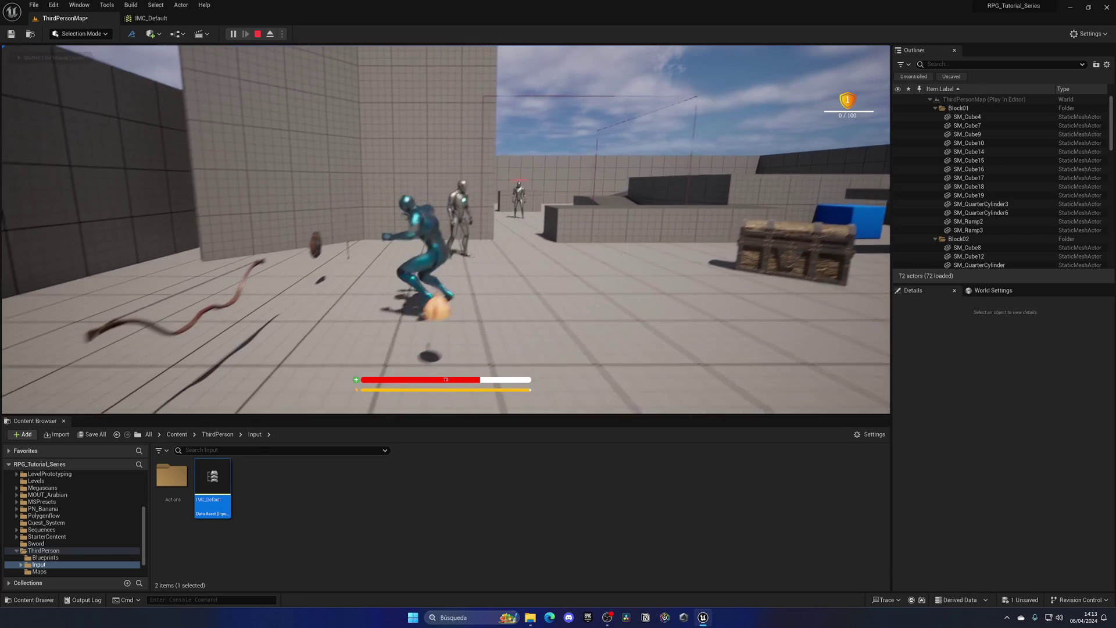
key("w")
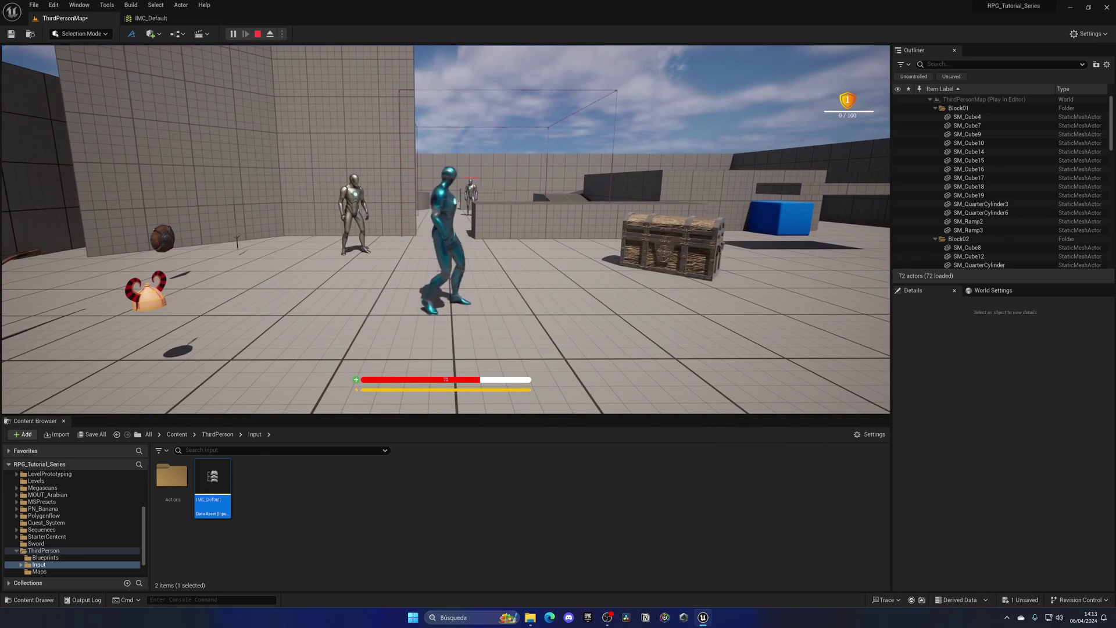
key("Escape")
left_click(165, 19)
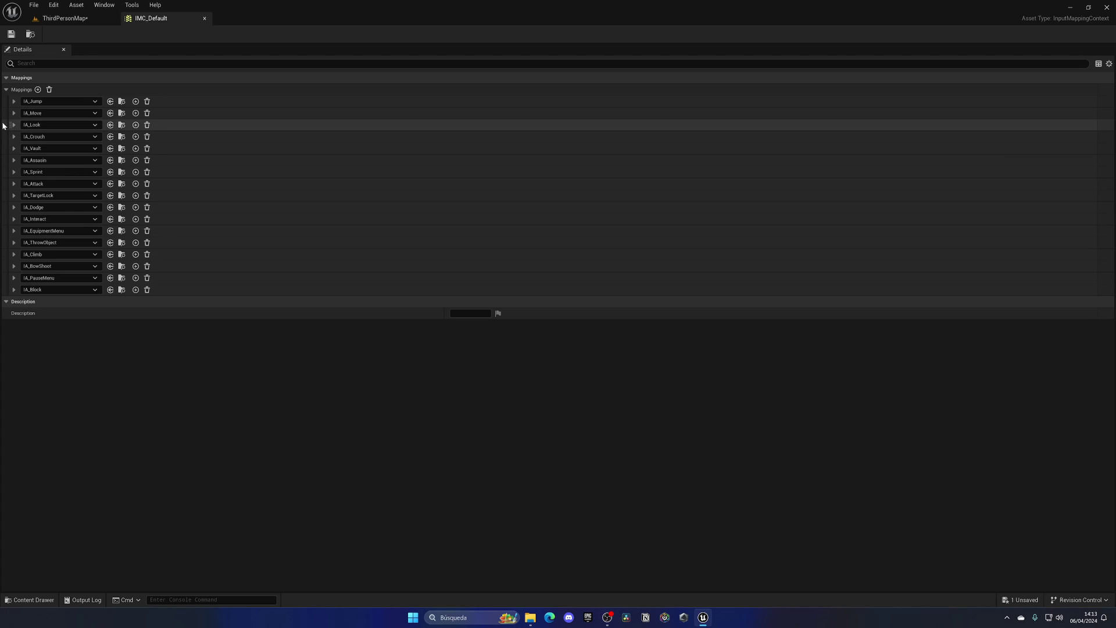
- Add a second IA_Crouch mapping set to Gamepad Face Button Right
left_click(14, 138)
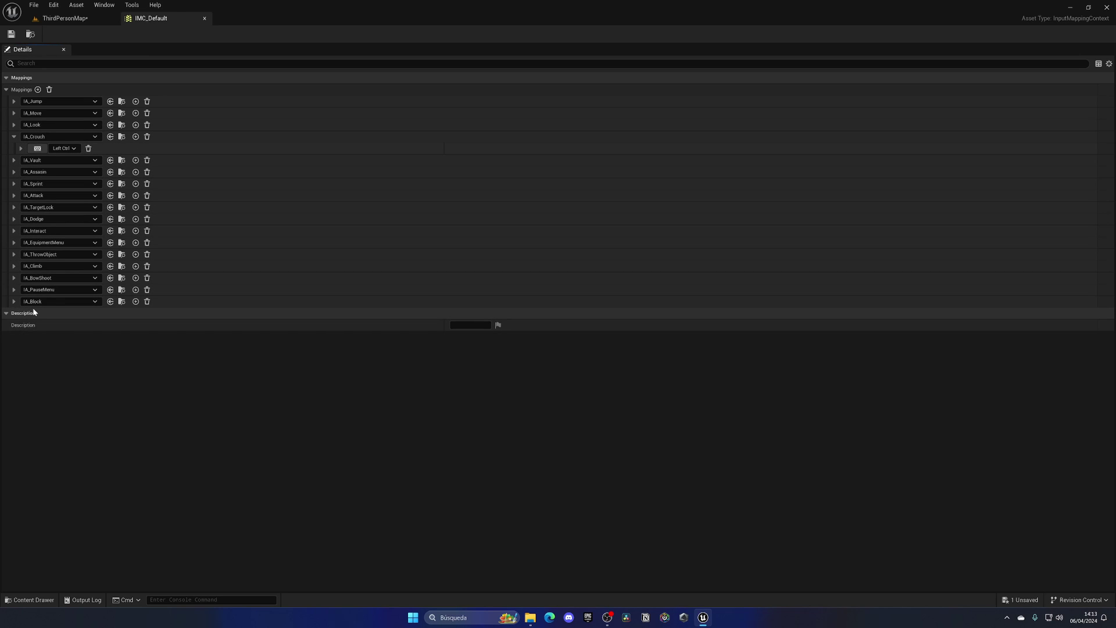
left_click(12, 136)
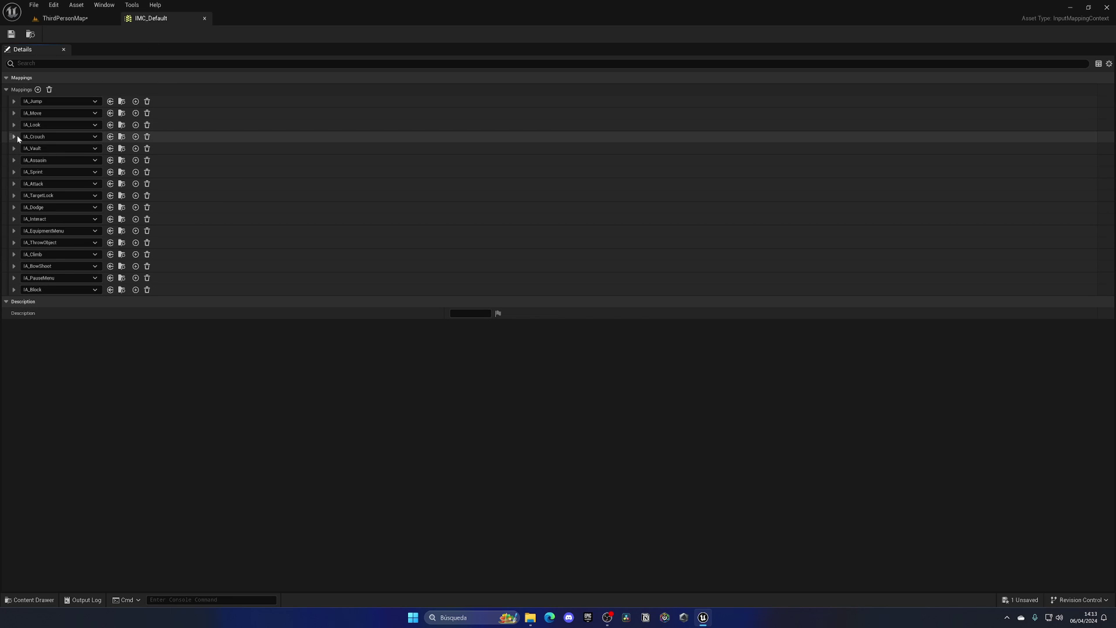
left_click(14, 136)
left_click(135, 136)
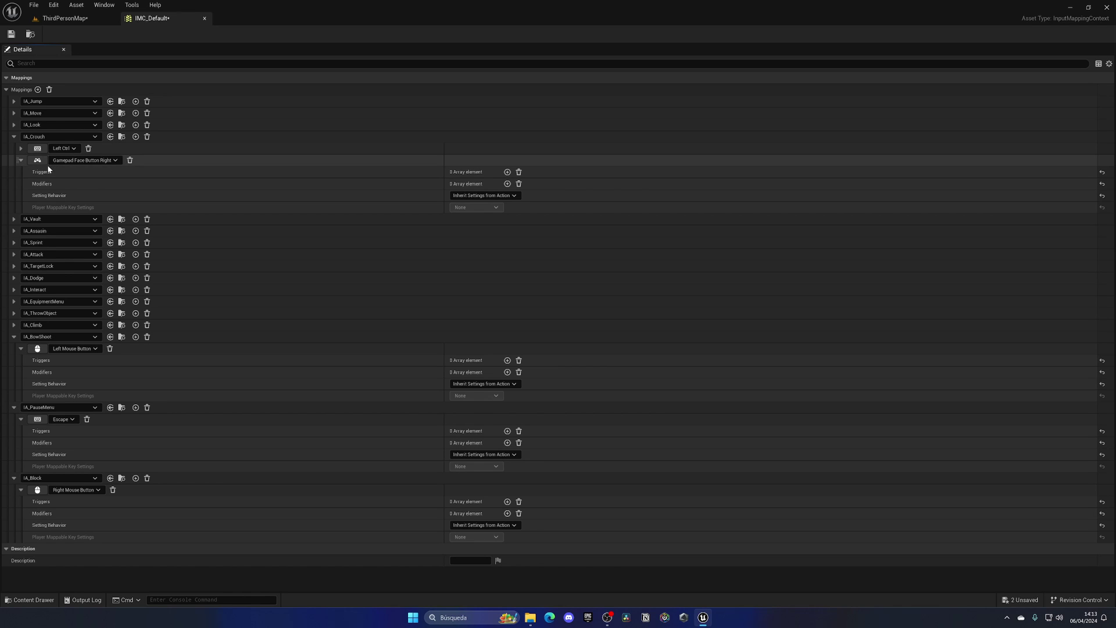
left_click(87, 161)
left_click(169, 161)
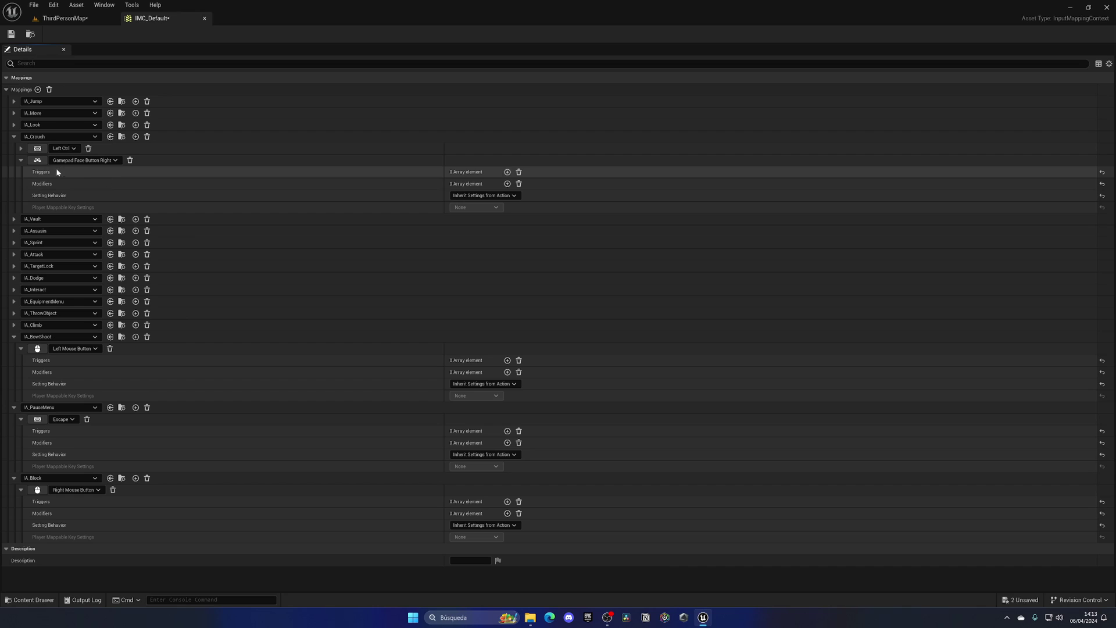
left_click(21, 160)
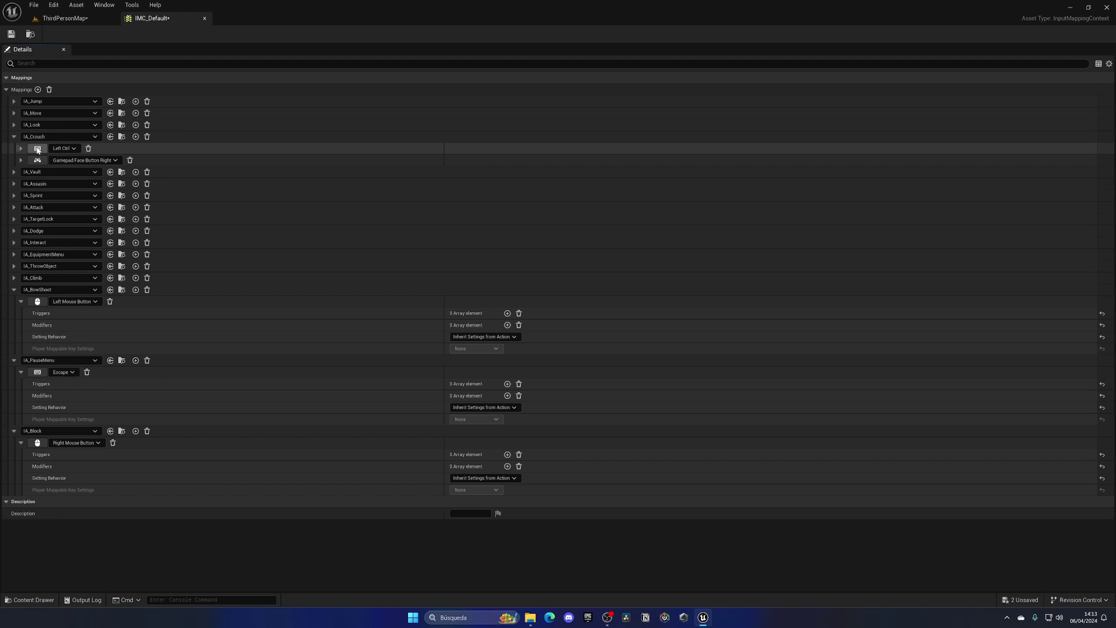
- Add a Gamepad D-pad Up mapping to IA_Vault
left_click(14, 137)
left_click(14, 149)
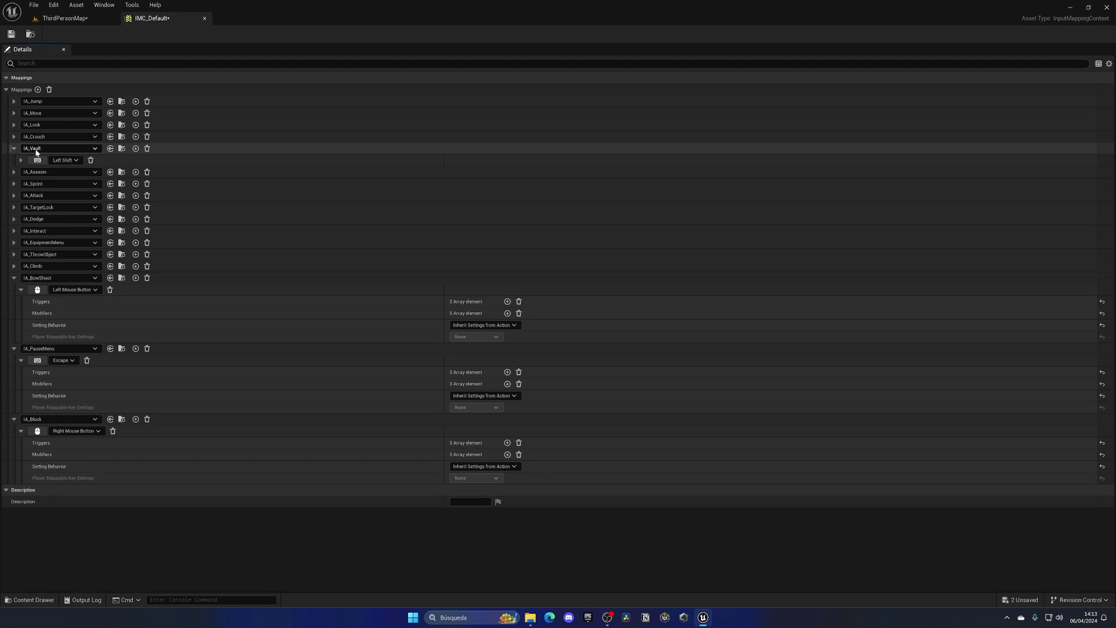
left_click(136, 149)
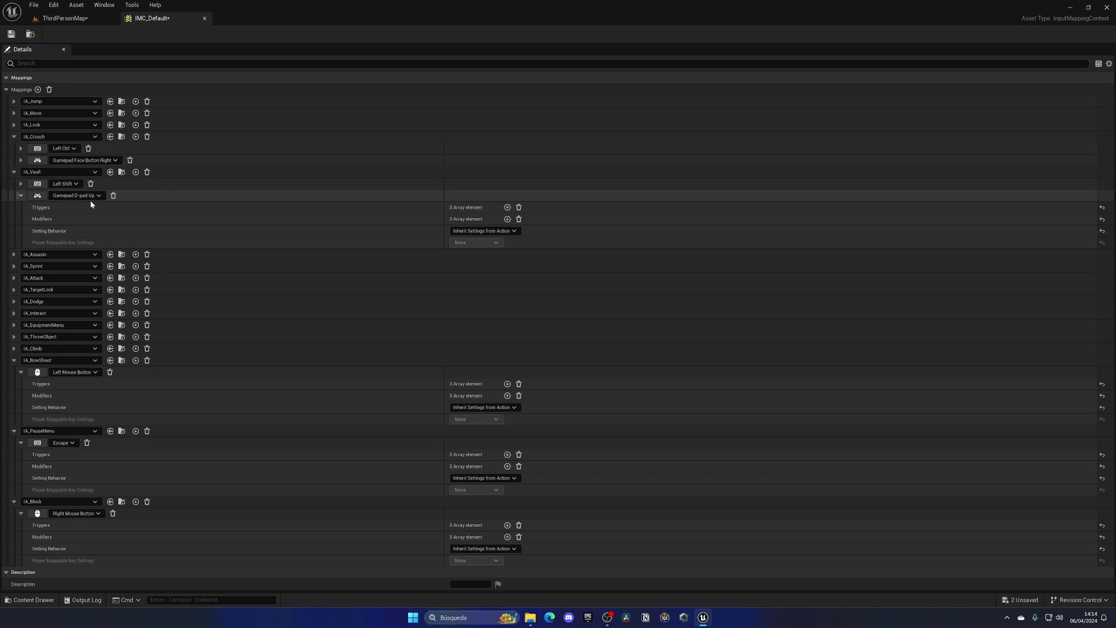
left_click(20, 196)
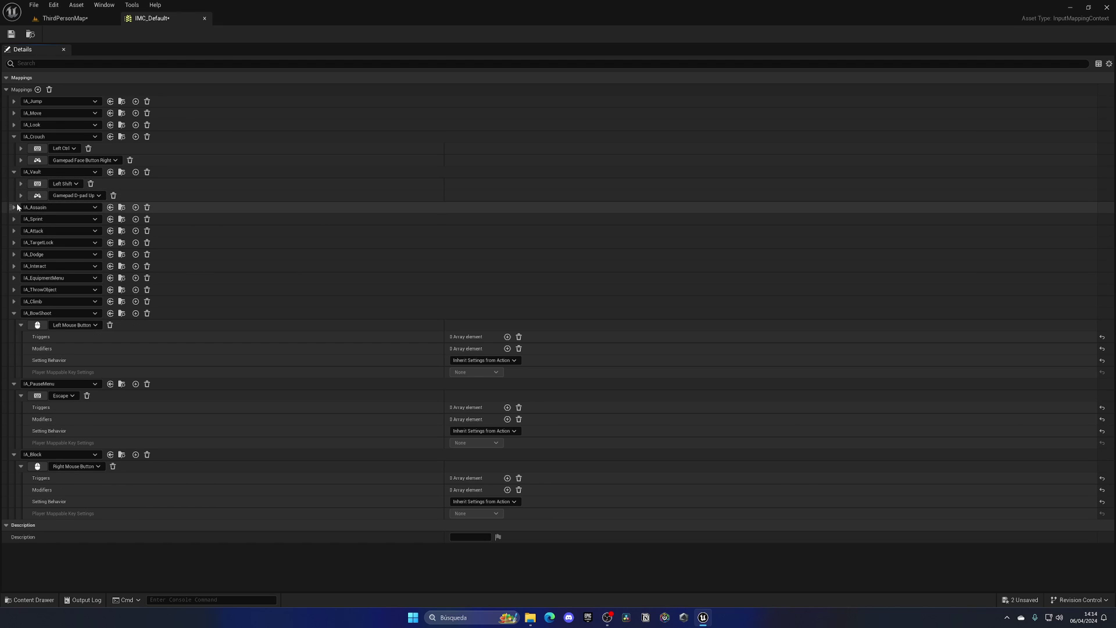
- Add Gamepad Face Button Left to IA_Assasin and Left Thumbstick Button to IA_Sprint
left_click(14, 207)
left_click(135, 207)
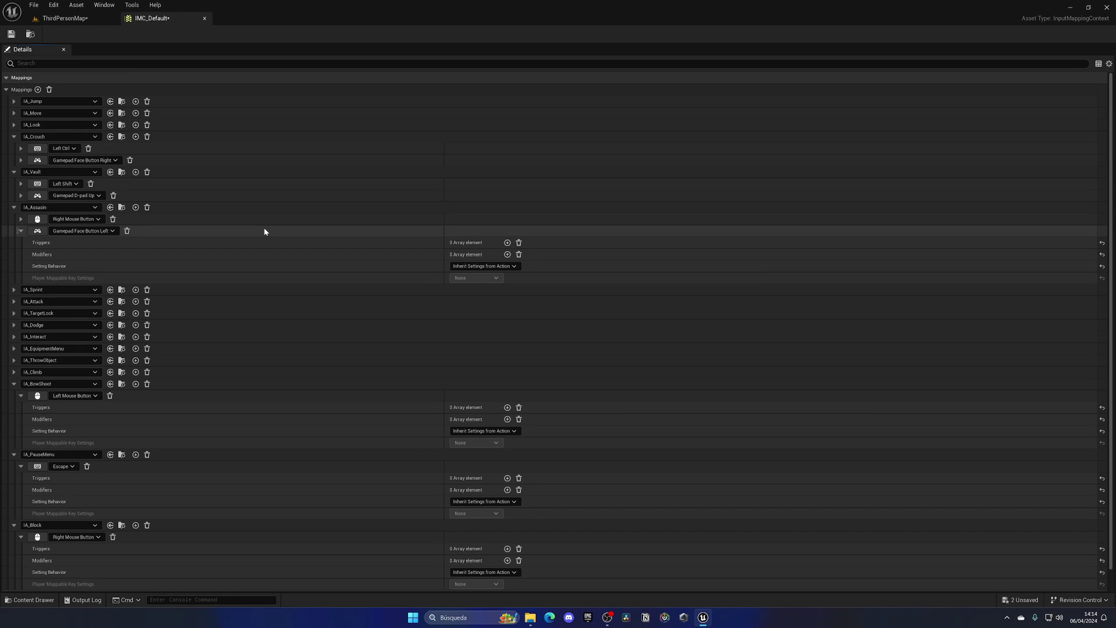
left_click(14, 290)
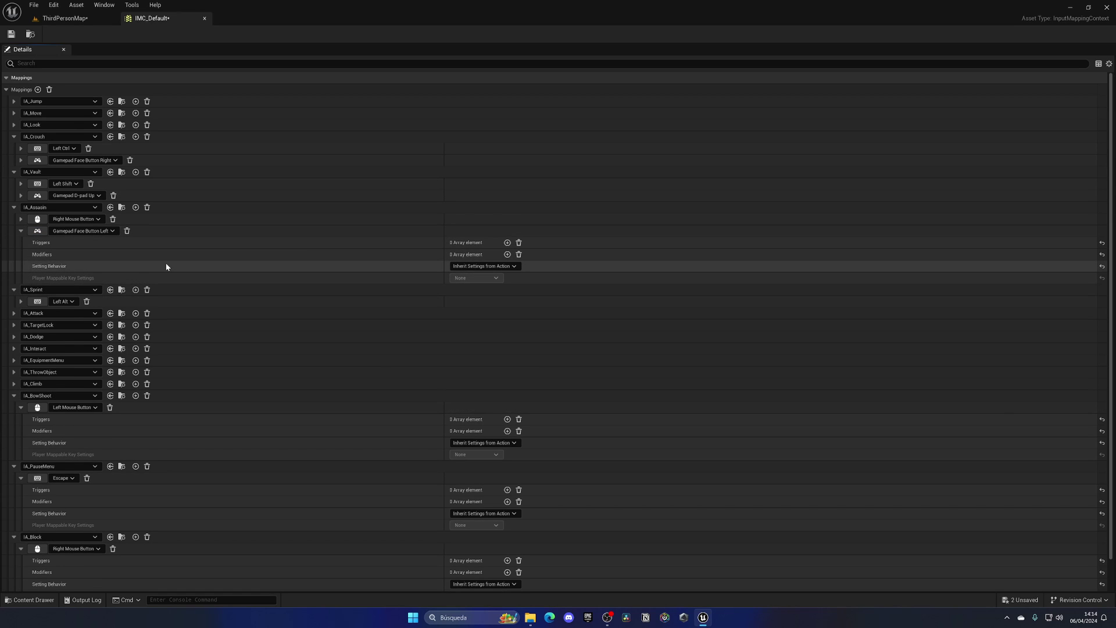
left_click(136, 290)
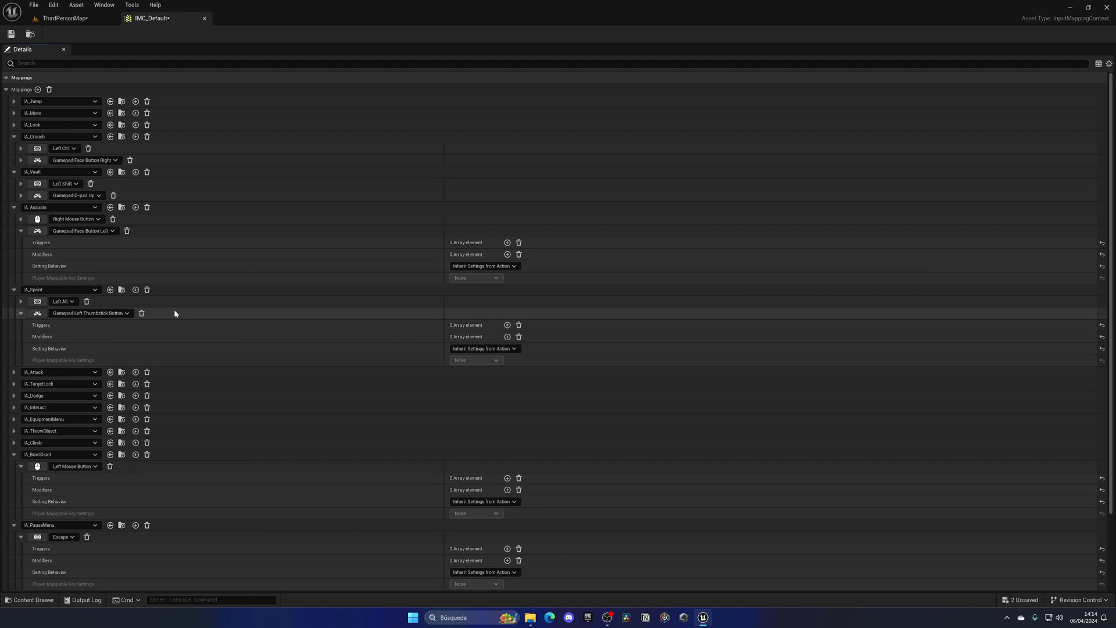
- Add a gamepad binding to IA_Attack and set IA_TargetLock's binding to Gamepad D-pad Down
scroll(176, 311, "down", 1)
left_click(14, 344)
scroll(93, 323, "down", 2)
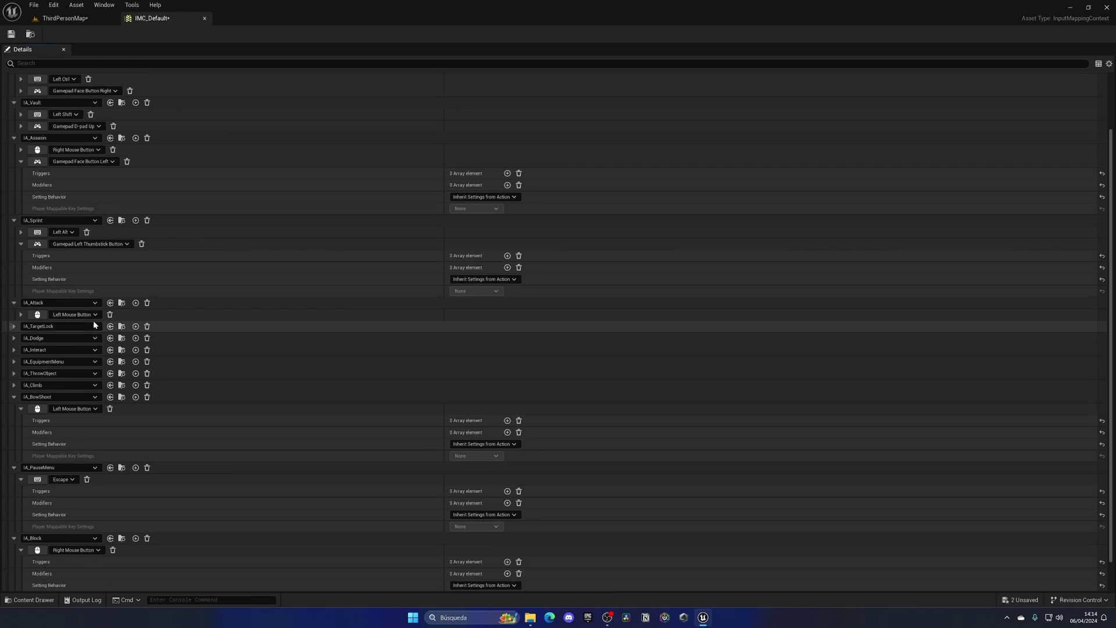
left_click(136, 302)
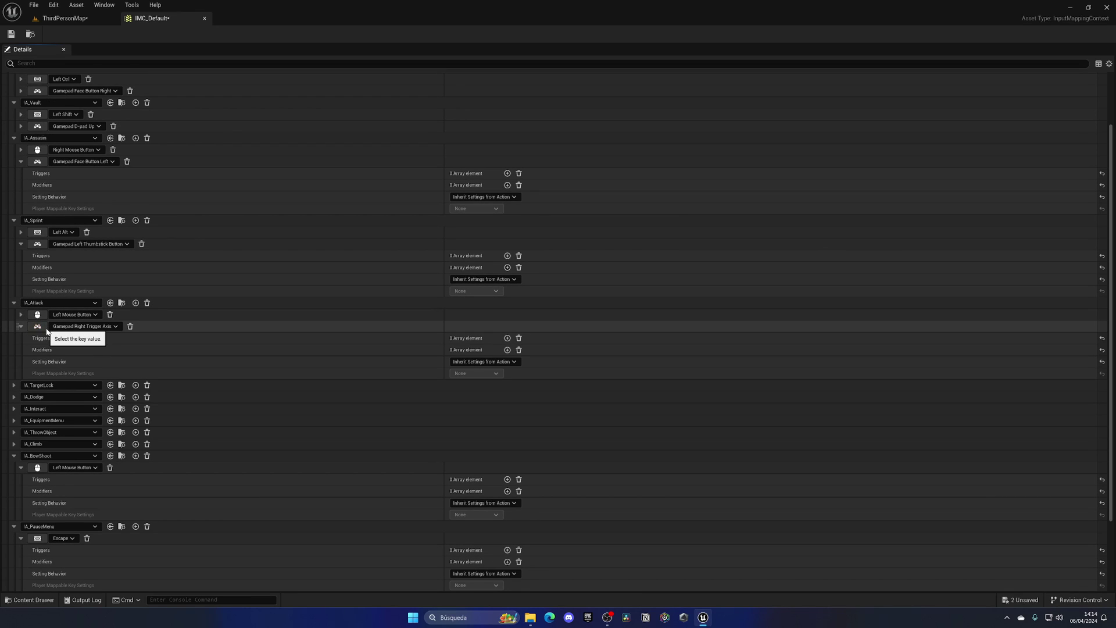
scroll(46, 331, "down", 2)
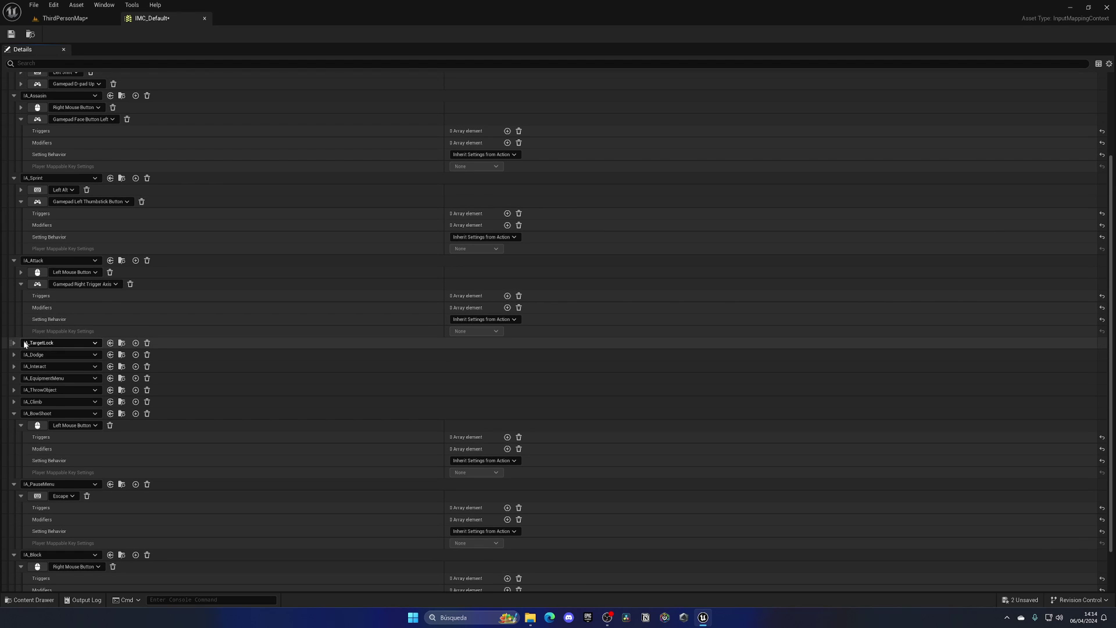
left_click(14, 329)
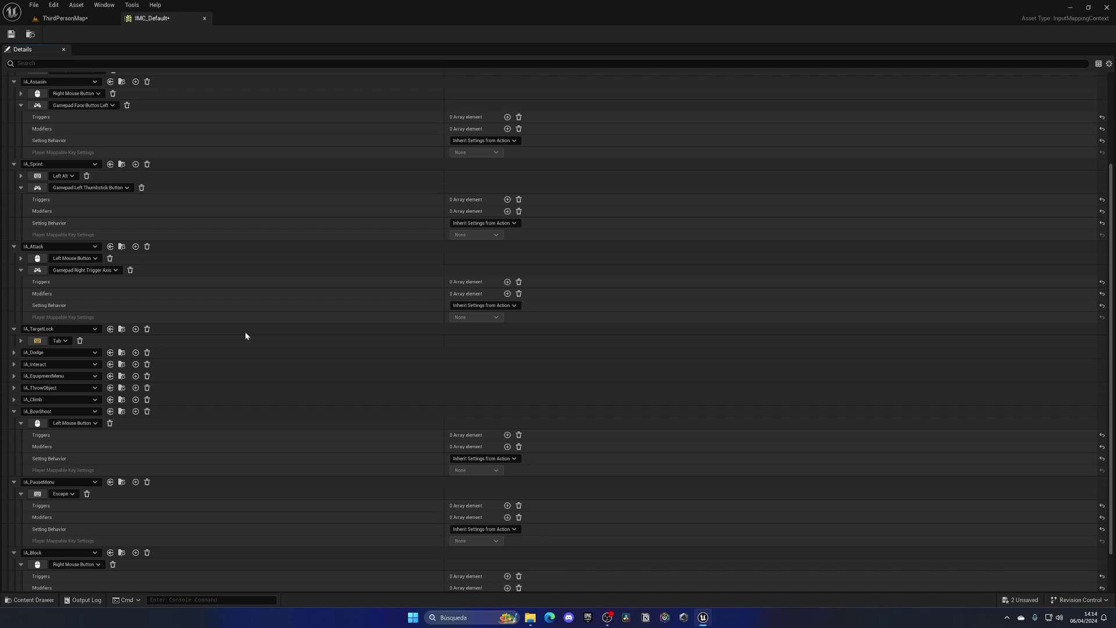
left_click(57, 341)
- Add second gamepad key bindings to IA_Dodge and IA_Interact
scroll(108, 343, "down", 1)
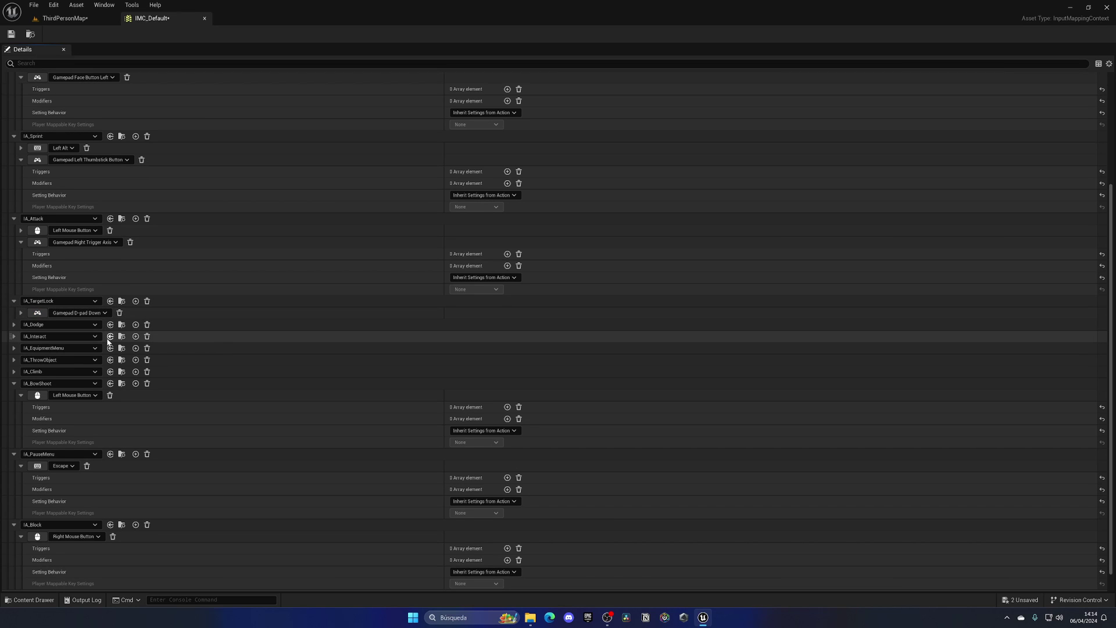
left_click(14, 325)
scroll(35, 320, "down", 1)
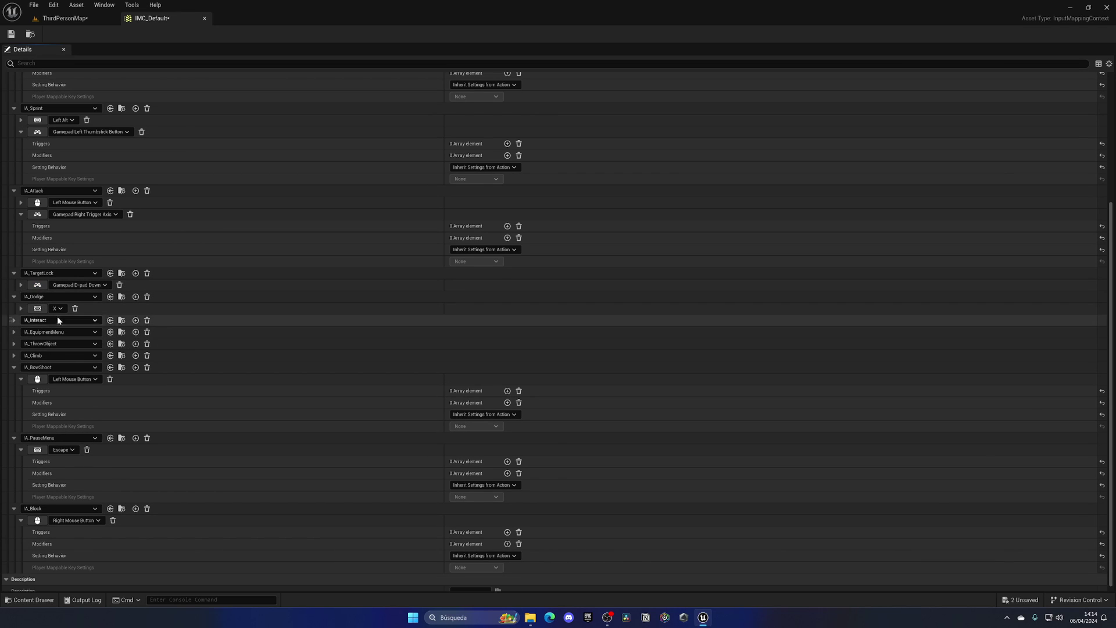
left_click(135, 297)
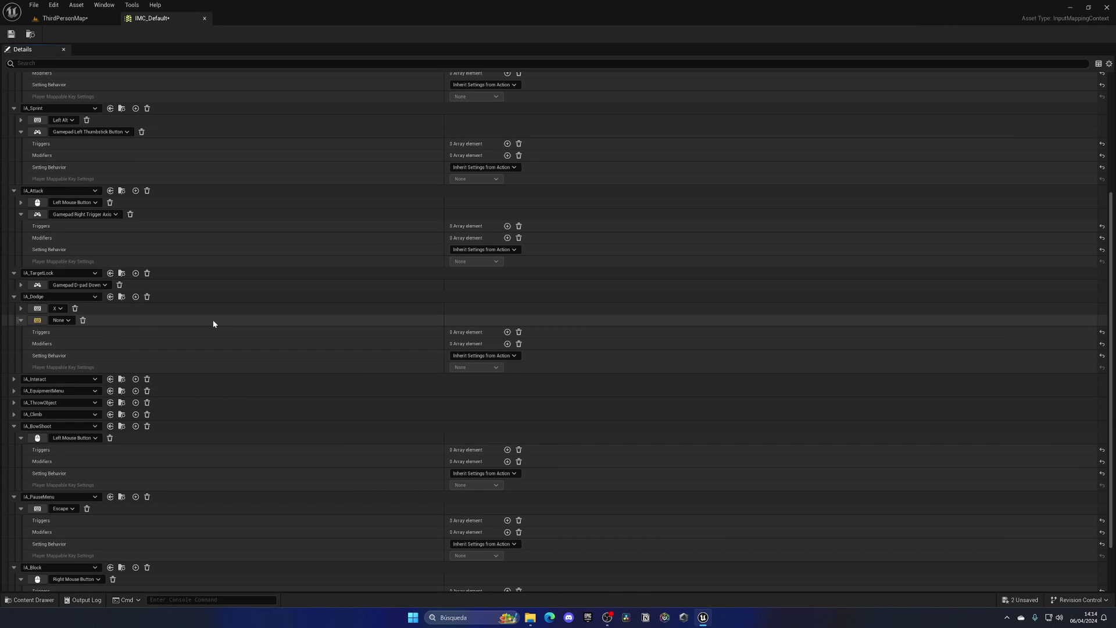
scroll(210, 319, "down", 2)
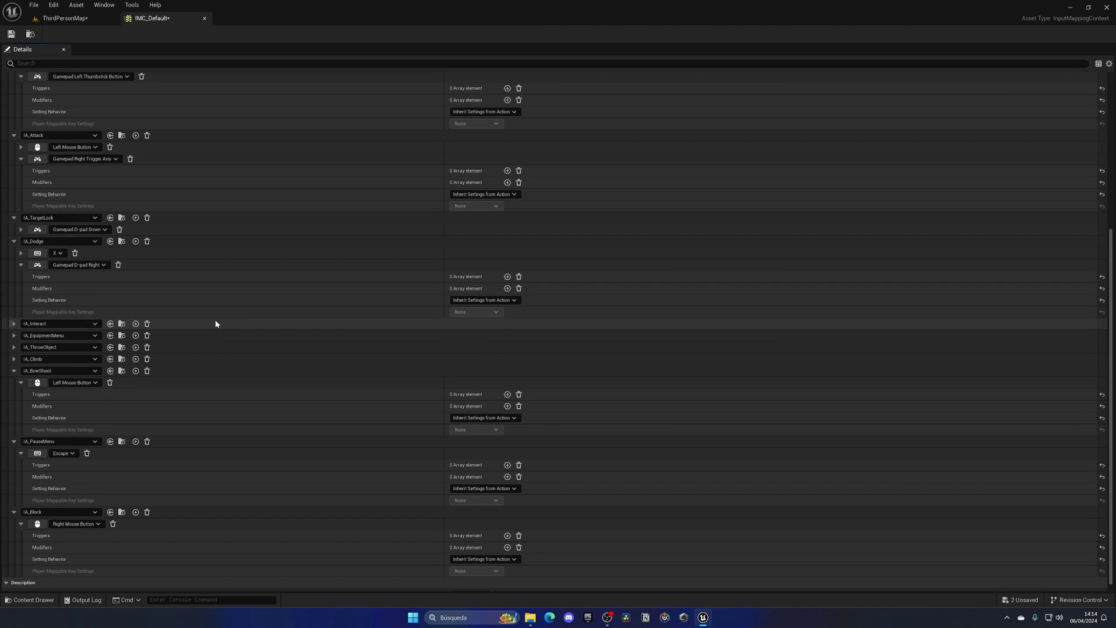
left_click(14, 324)
scroll(110, 329, "down", 1)
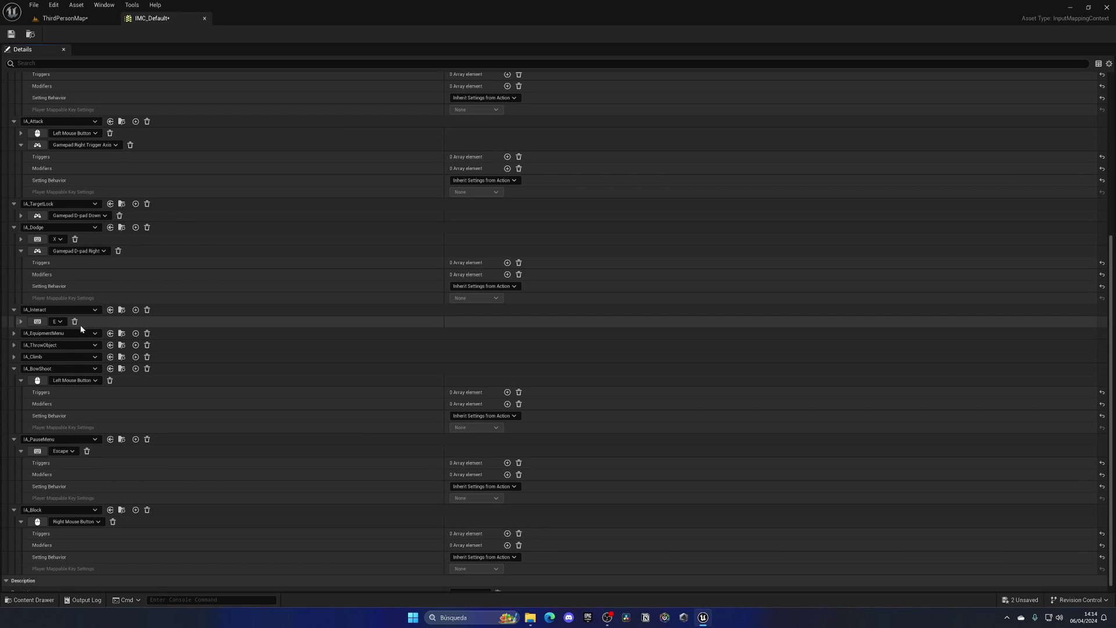
left_click(136, 310)
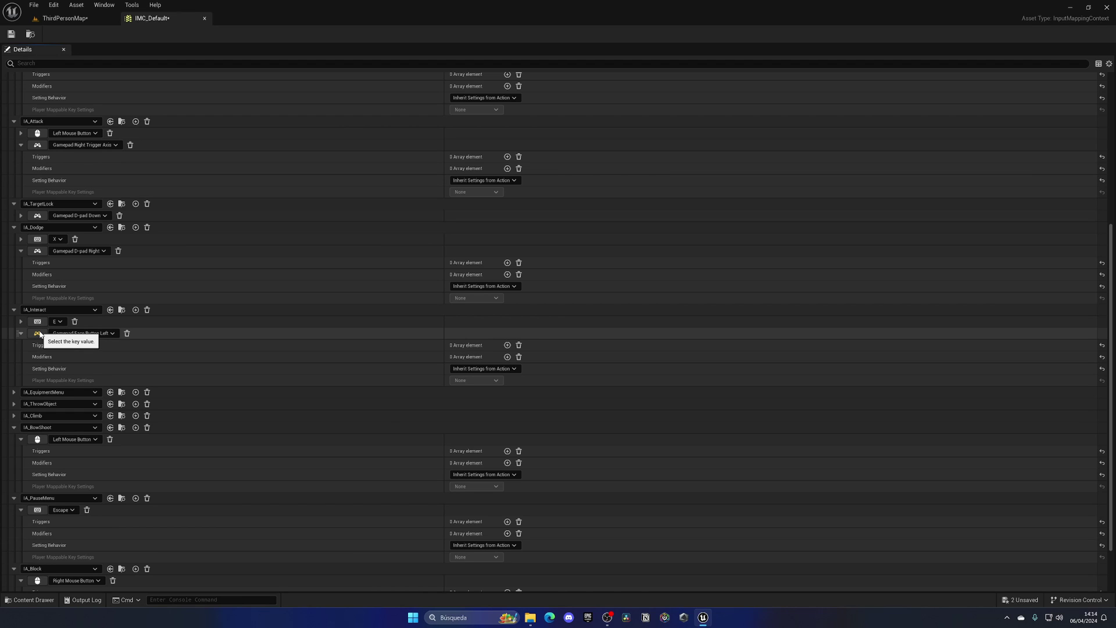
- Add second gamepad key bindings to IA_EquipmentMenu, IA_ThrowObject and IA_Climb
scroll(99, 384, "down", 3)
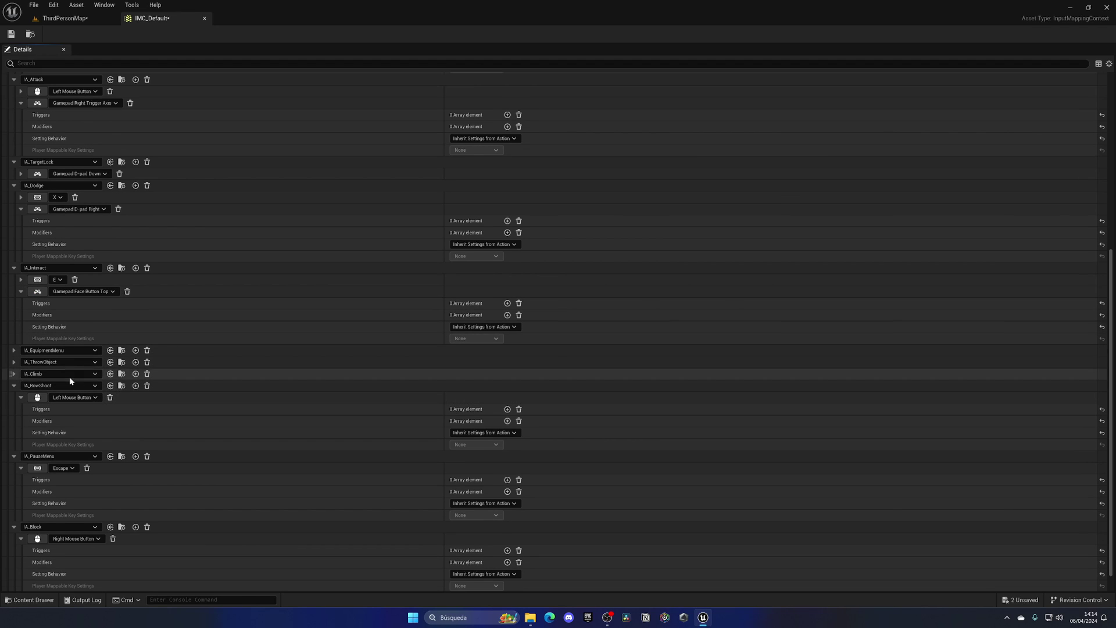
left_click(13, 350)
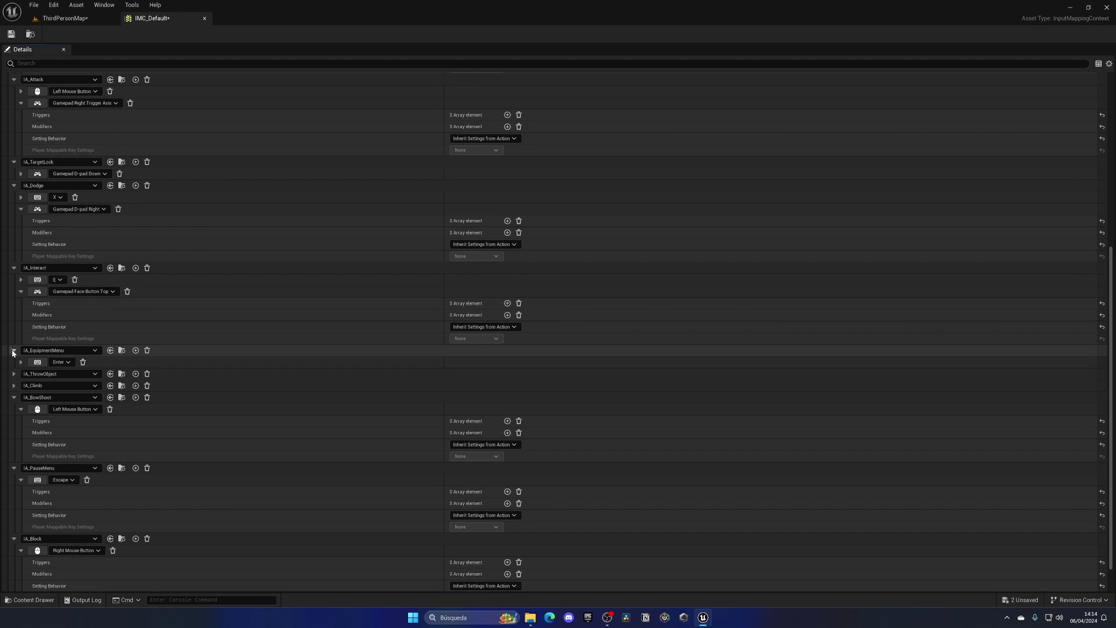
left_click(135, 350)
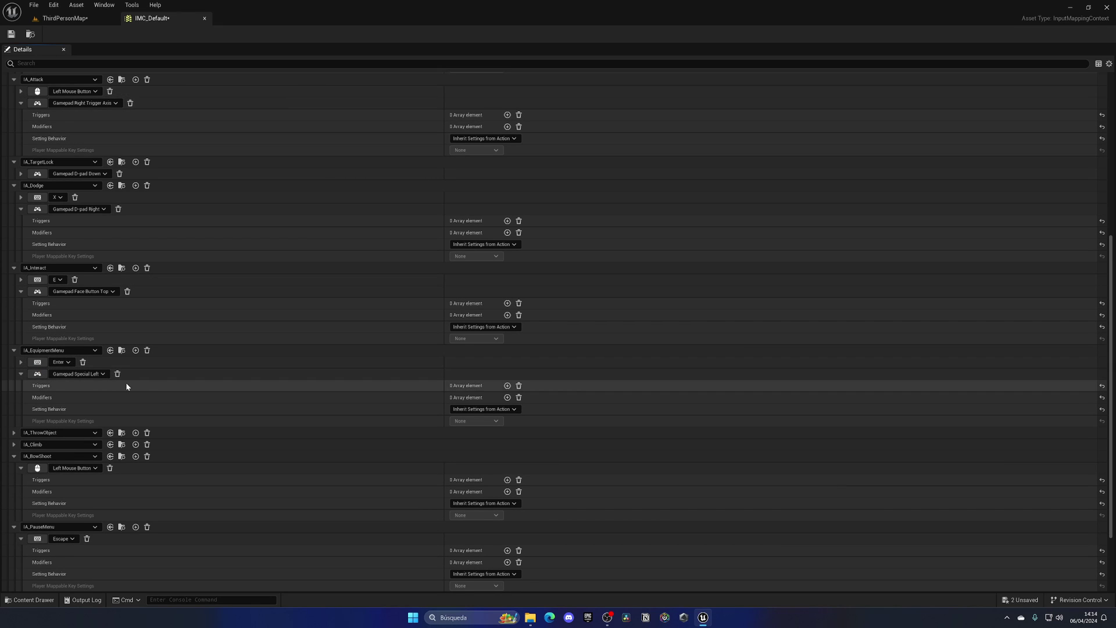
scroll(125, 382, "down", 5)
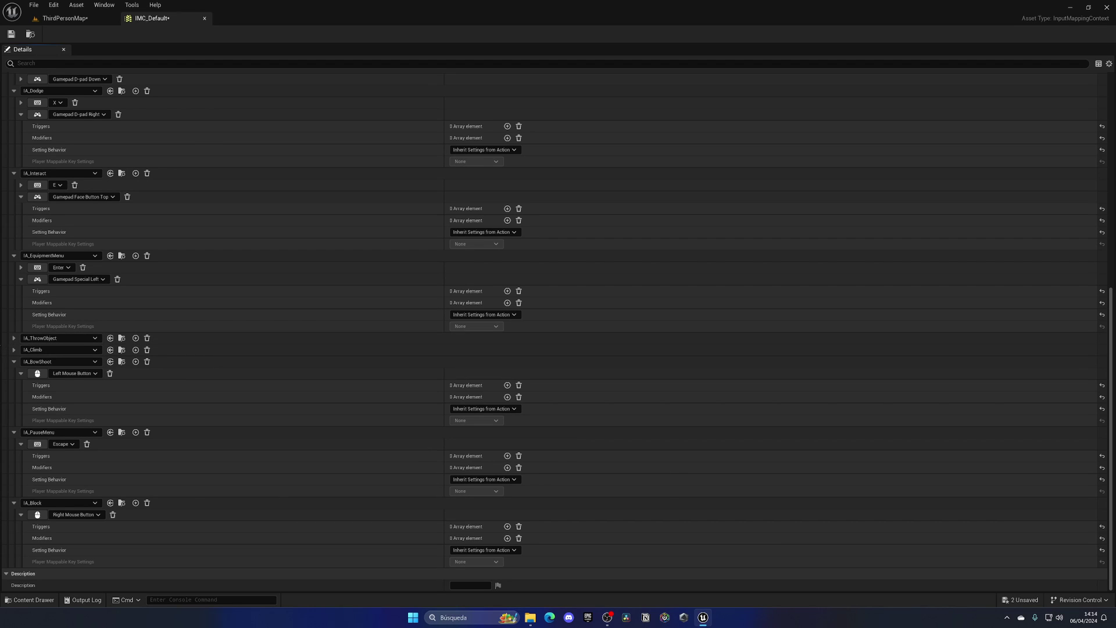
left_click(14, 338)
left_click(135, 338)
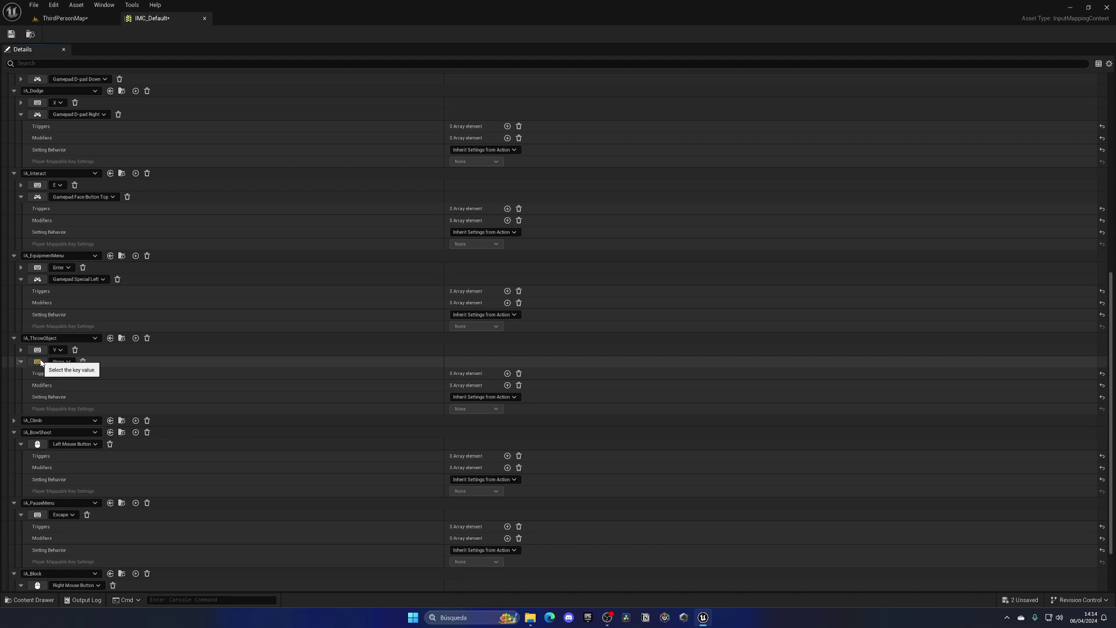
scroll(221, 401, "down", 3)
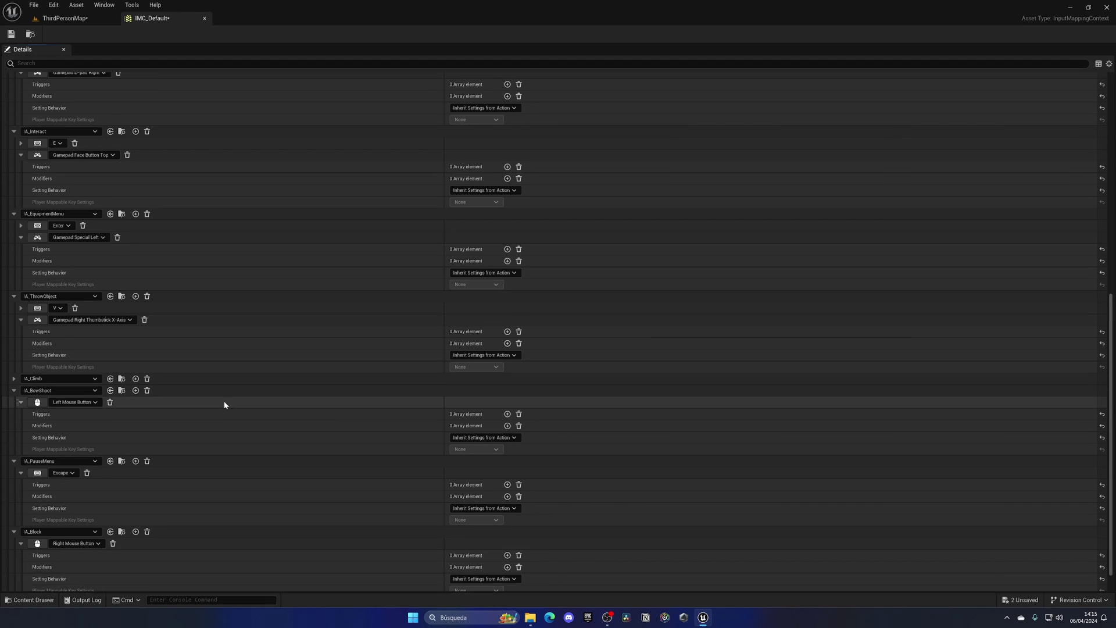
left_click(13, 365)
scroll(87, 354, "down", 1)
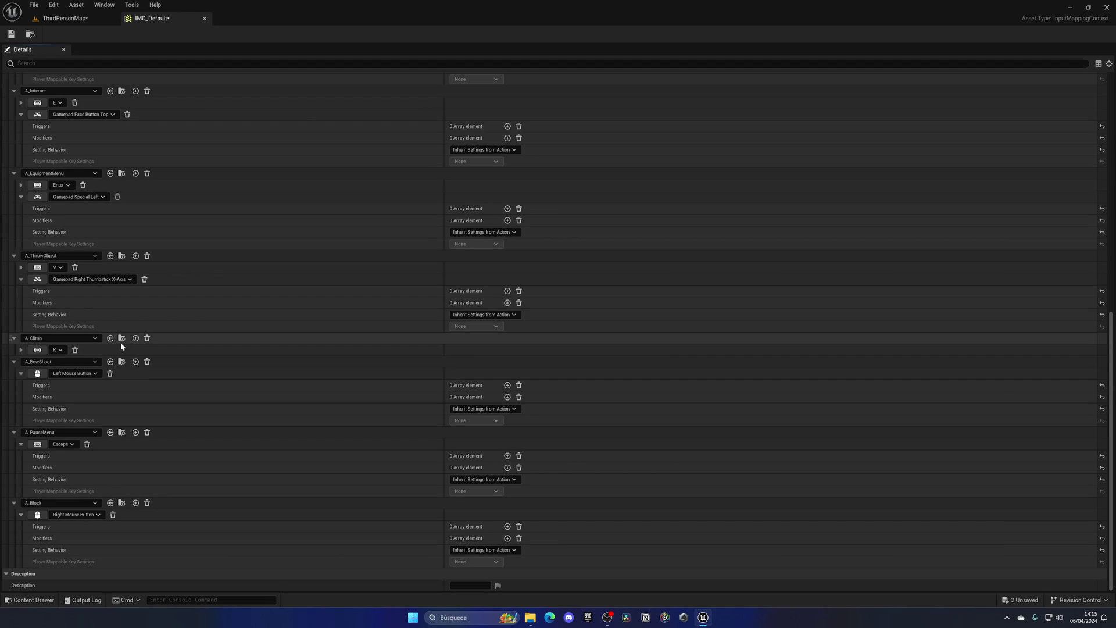
left_click(135, 338)
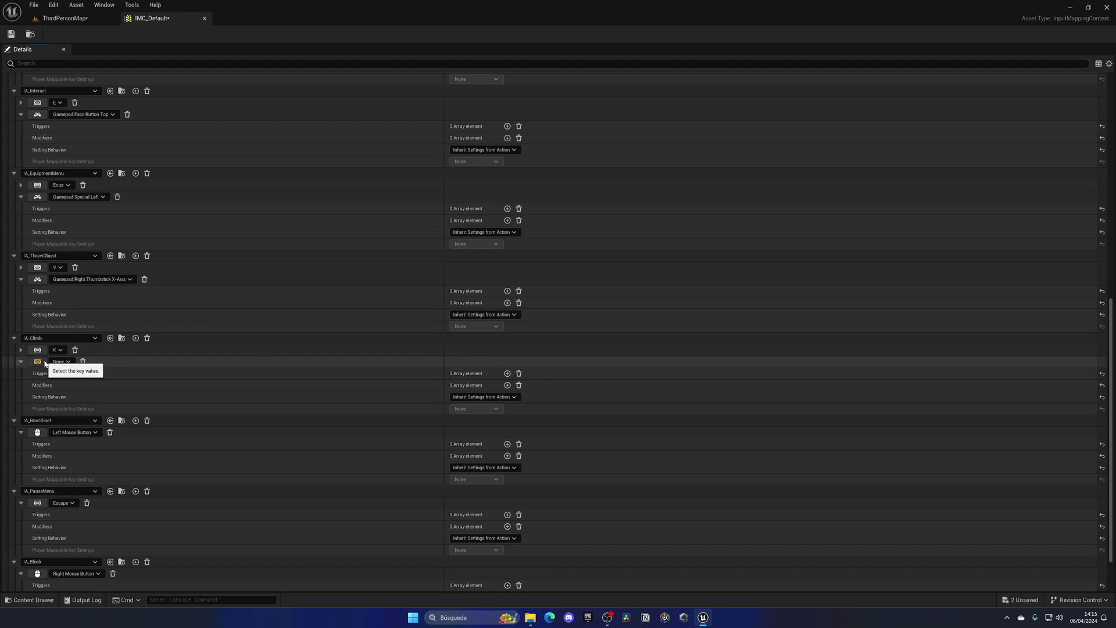
- Add second gamepad key bindings to IA_BowShoot, IA_PauseMenu and IA_Block
scroll(52, 364, "down", 2)
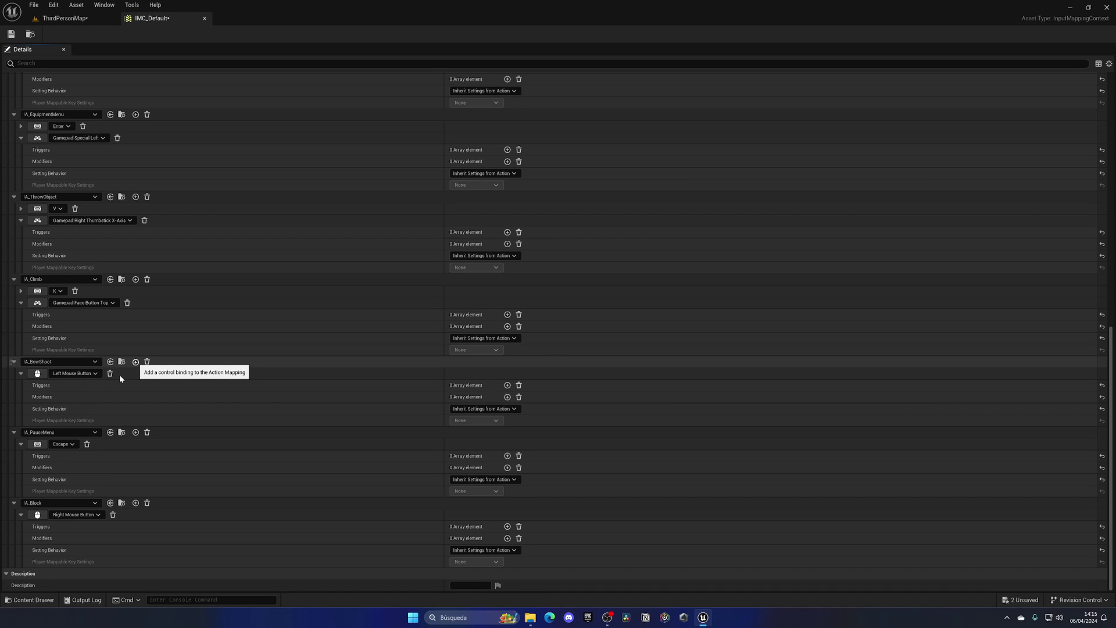
left_click(136, 362)
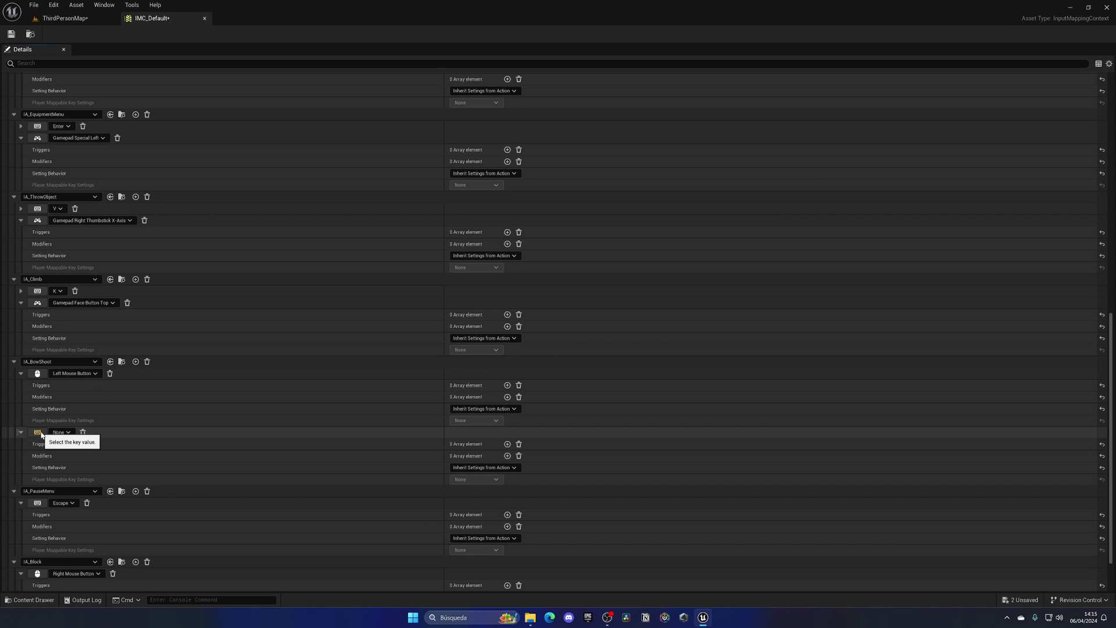
scroll(57, 447, "down", 2)
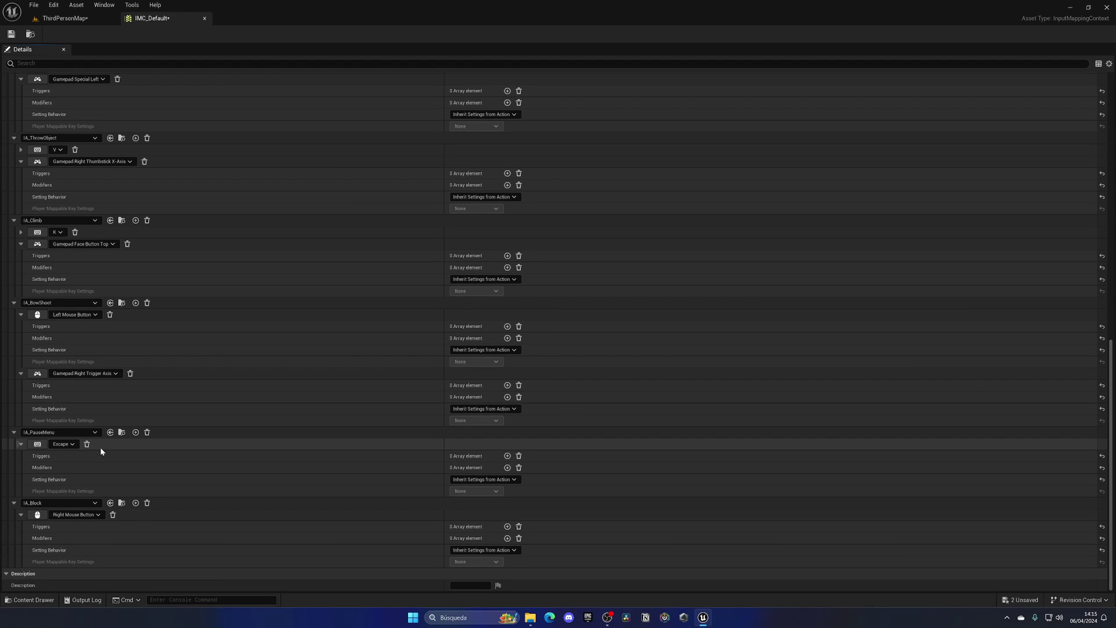
left_click(135, 432)
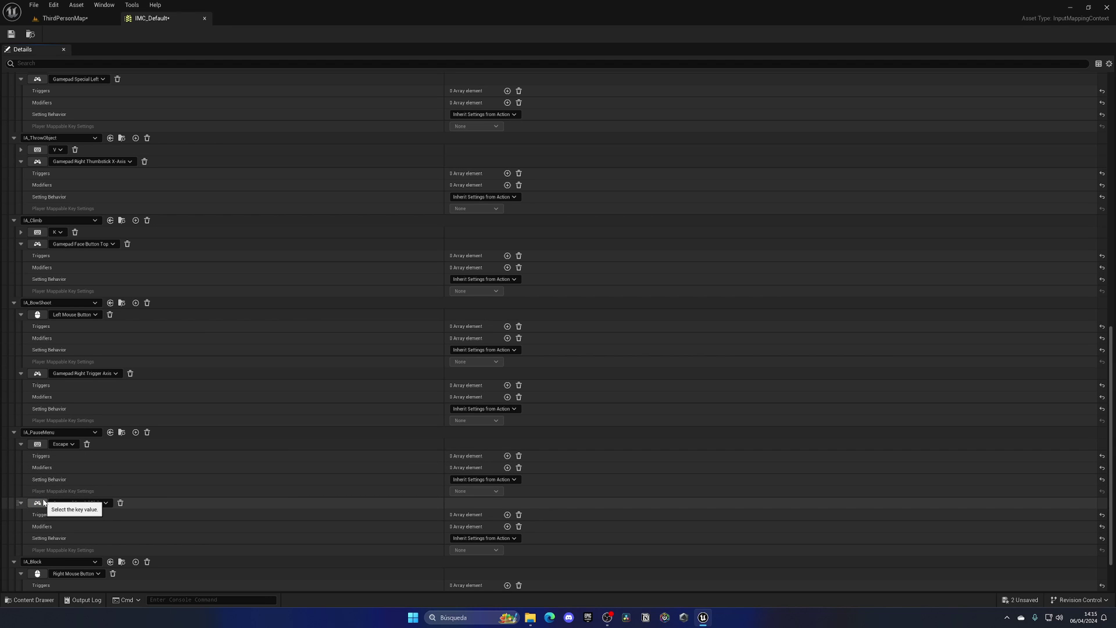
scroll(88, 518, "down", 2)
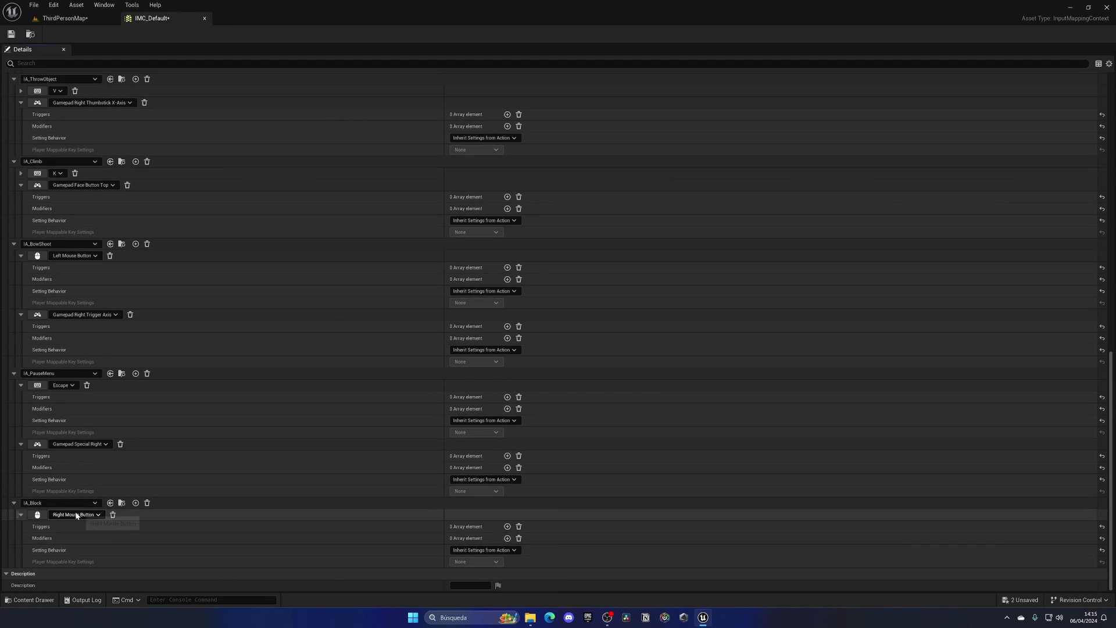
left_click(136, 503)
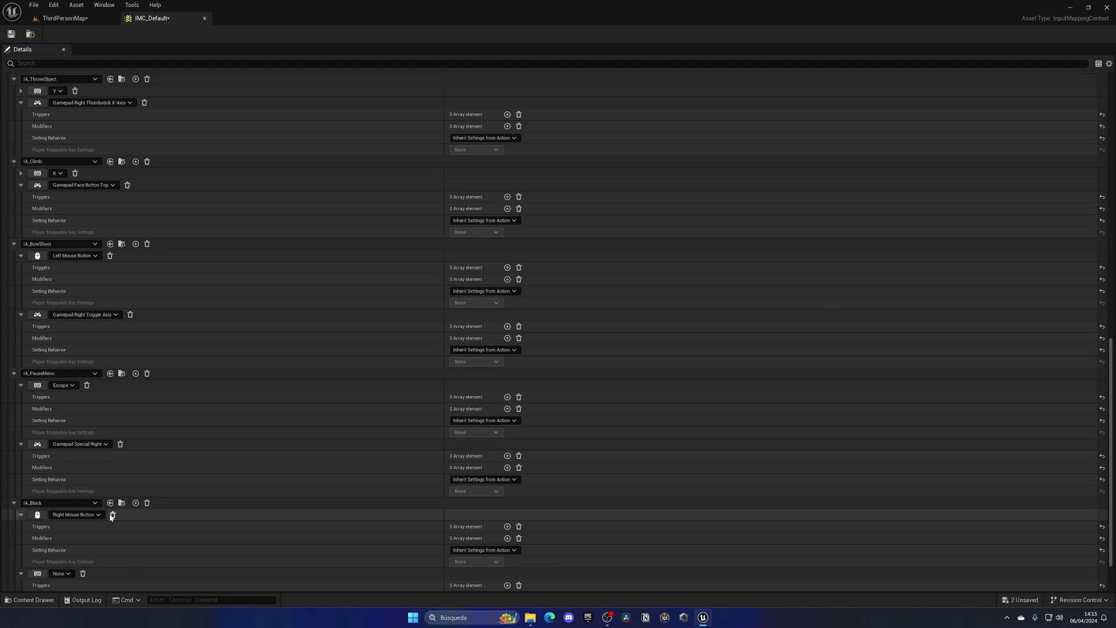
left_click(39, 574)
- Save IMC_Default and go back to the ThirdPersonMap level
scroll(130, 451, "up", 3)
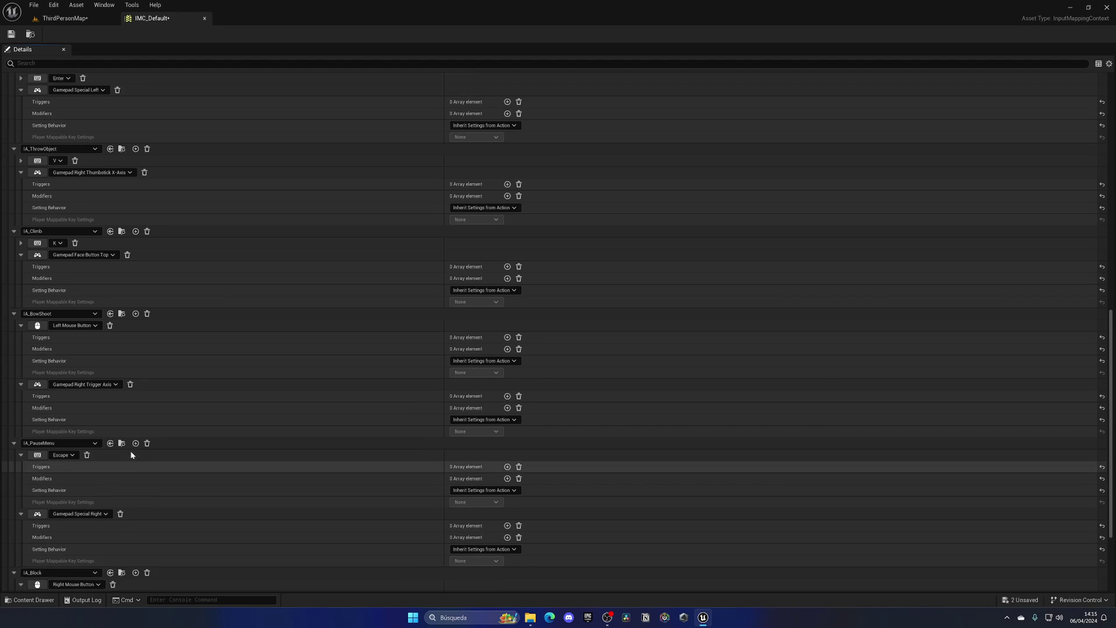
scroll(130, 452, "up", 4)
scroll(130, 451, "up", 4)
scroll(130, 452, "up", 2)
scroll(131, 452, "up", 3)
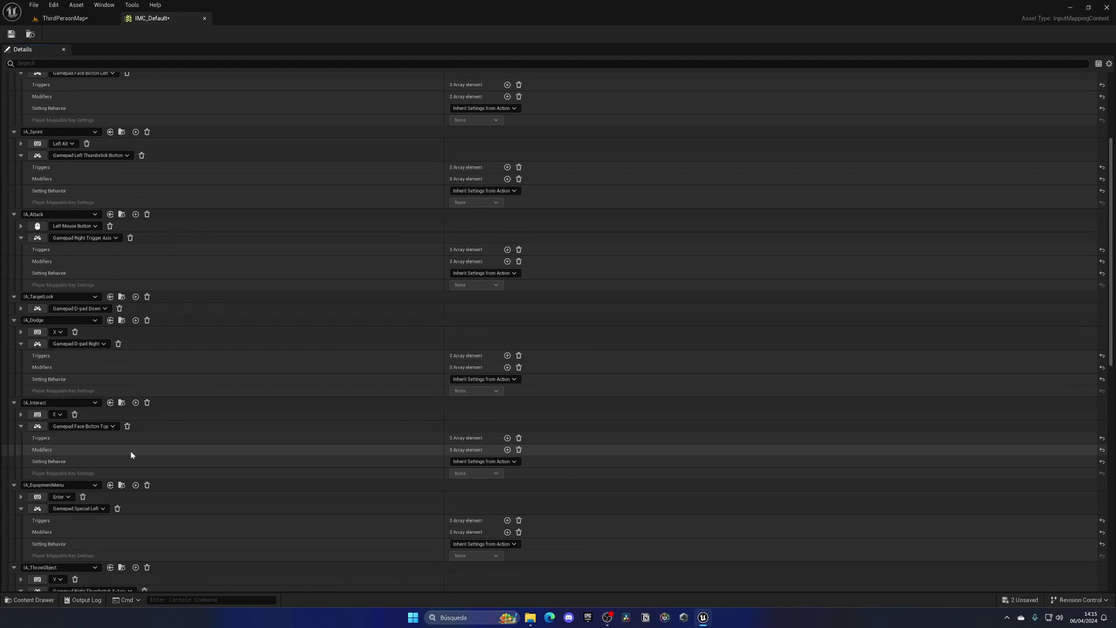
scroll(131, 451, "up", 3)
left_click(11, 36)
left_click(64, 18)
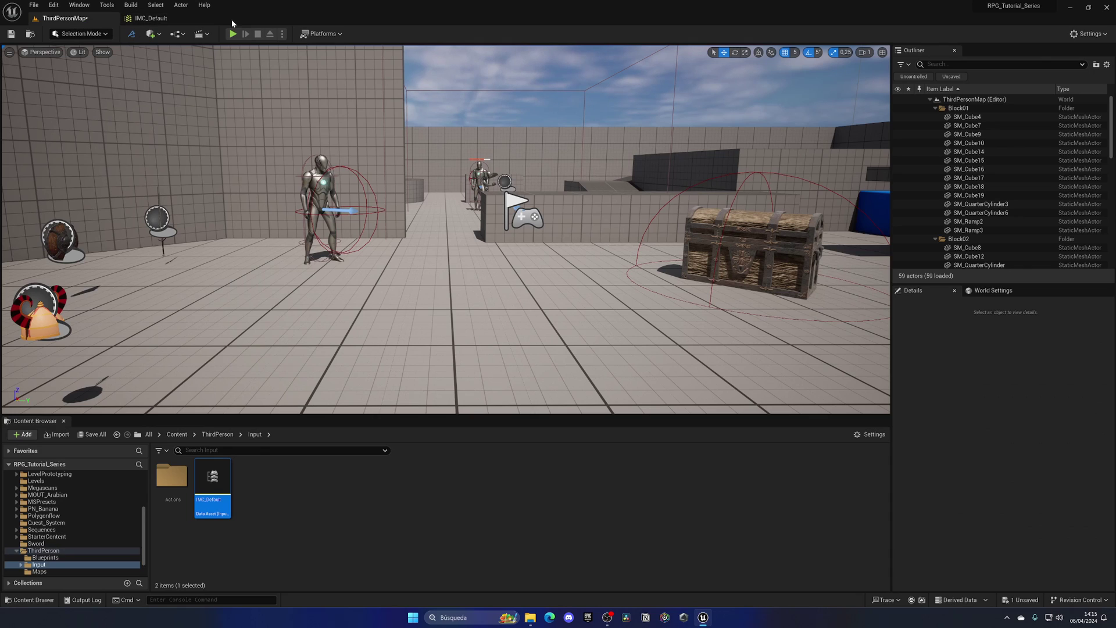
left_click(233, 34)
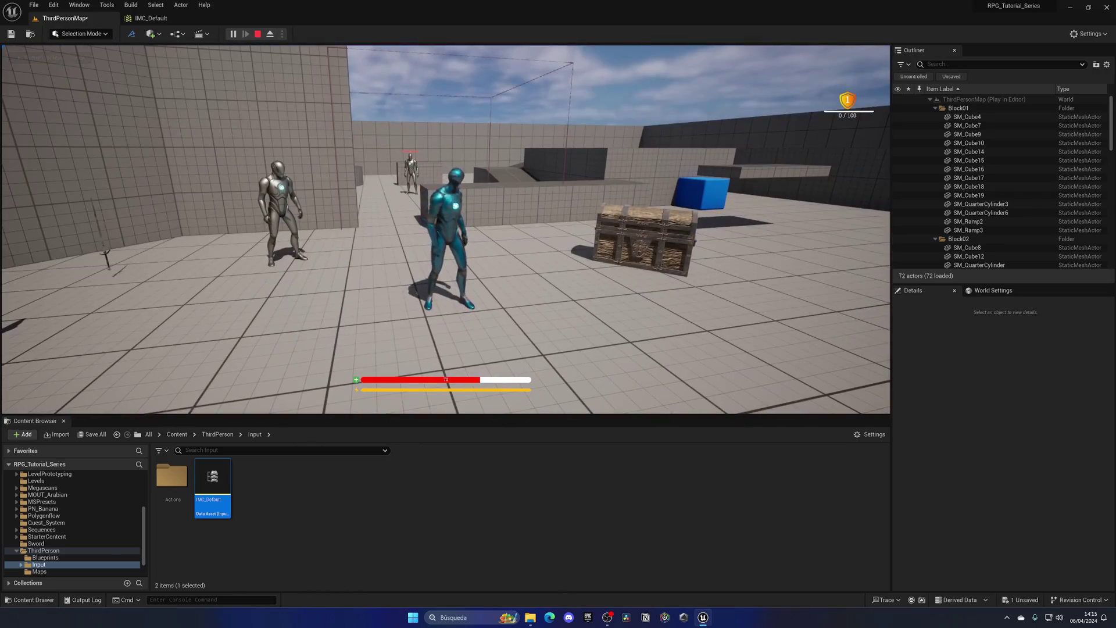
key("e")
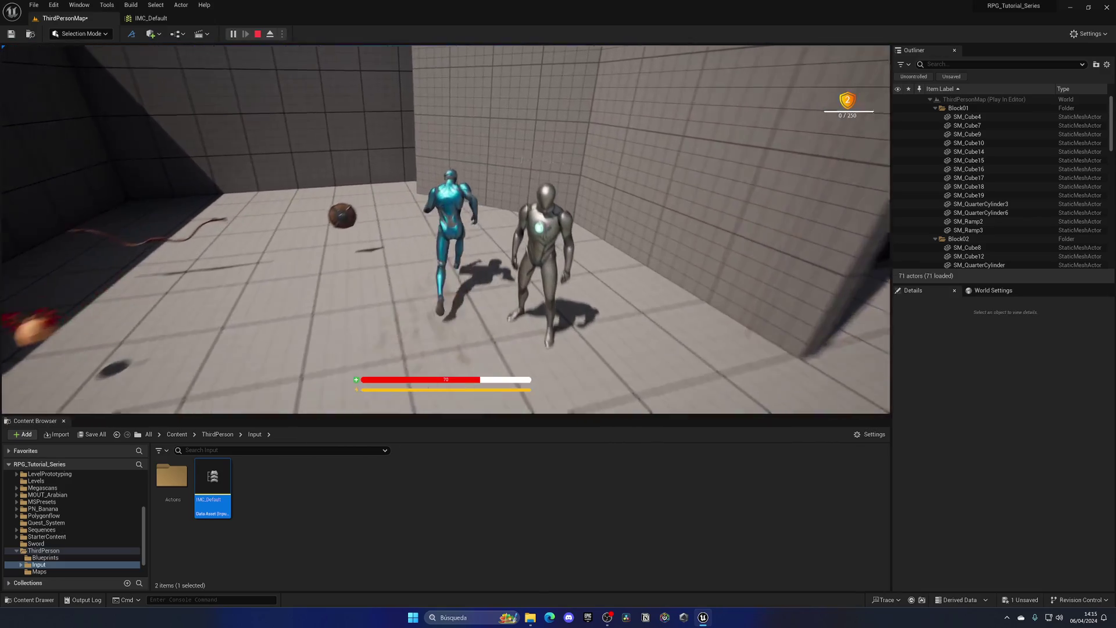
key("space")
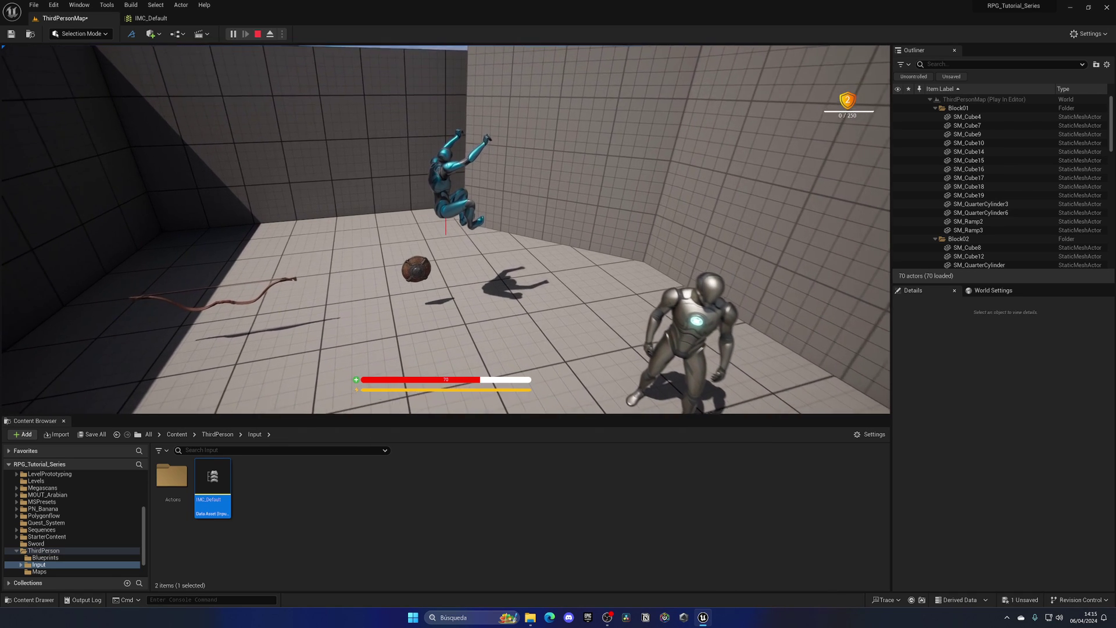
key("Escape")
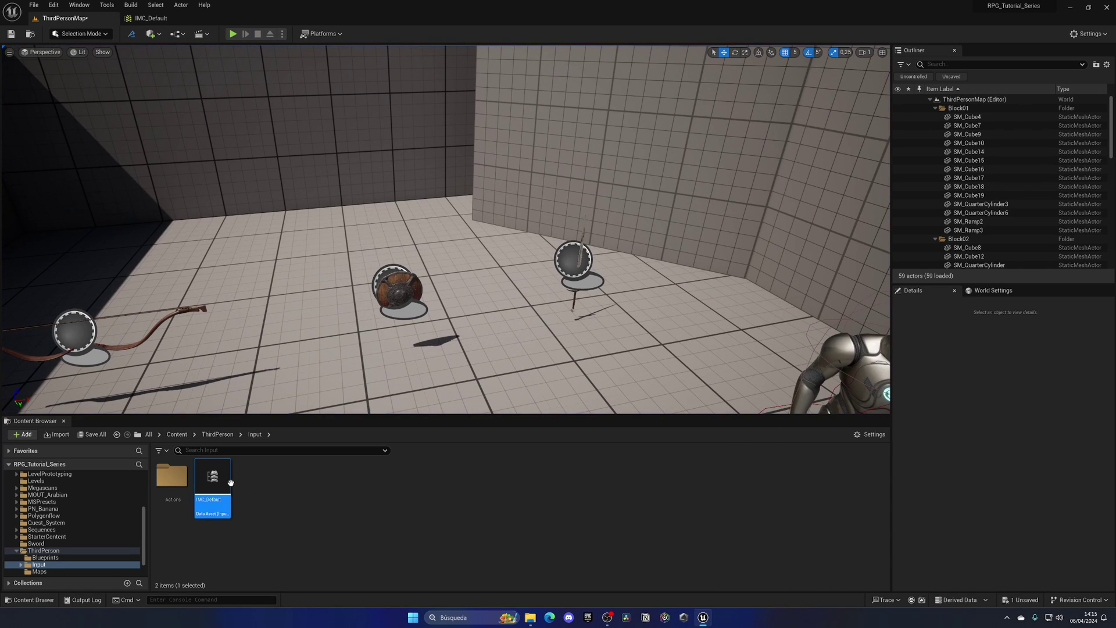
- Reopen IMC_Default and rebind IA_Climb's gamepad key to Left Shoulder and IA_ThrowObject's to Right Shoulder
double_click(231, 482)
scroll(166, 368, "down", 5)
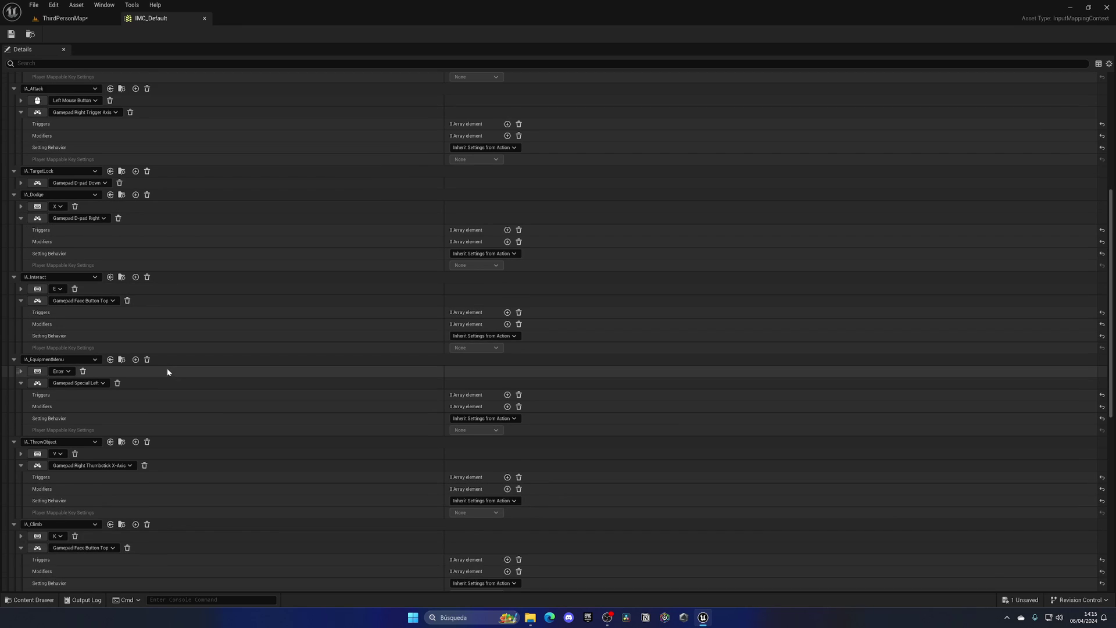
scroll(167, 372, "down", 2)
scroll(167, 372, "down", 2)
scroll(168, 372, "down", 2)
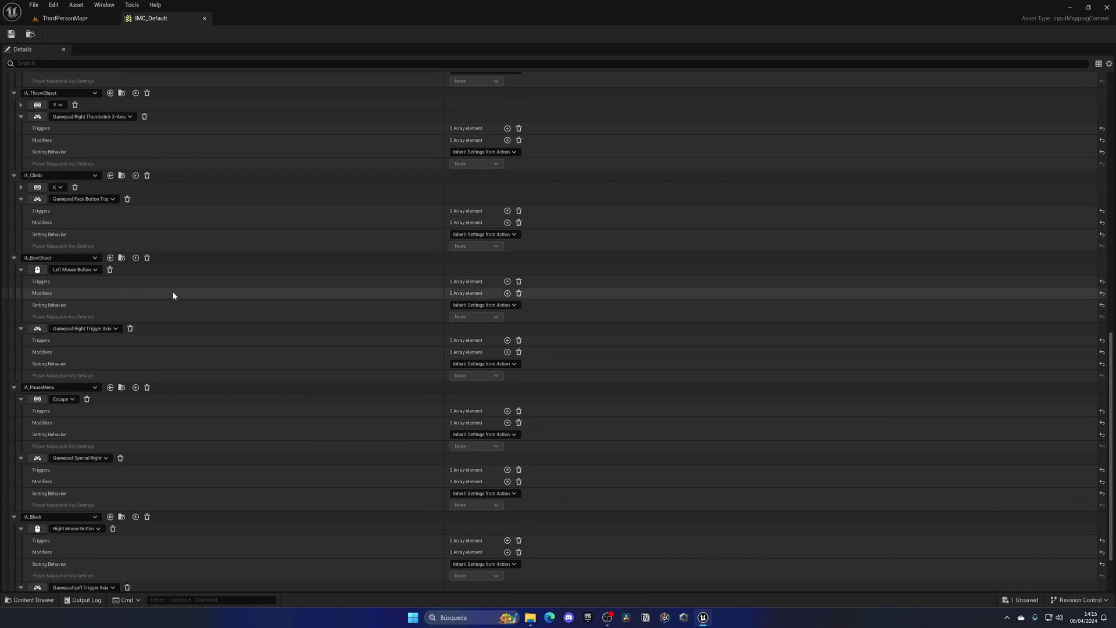
left_click(37, 199)
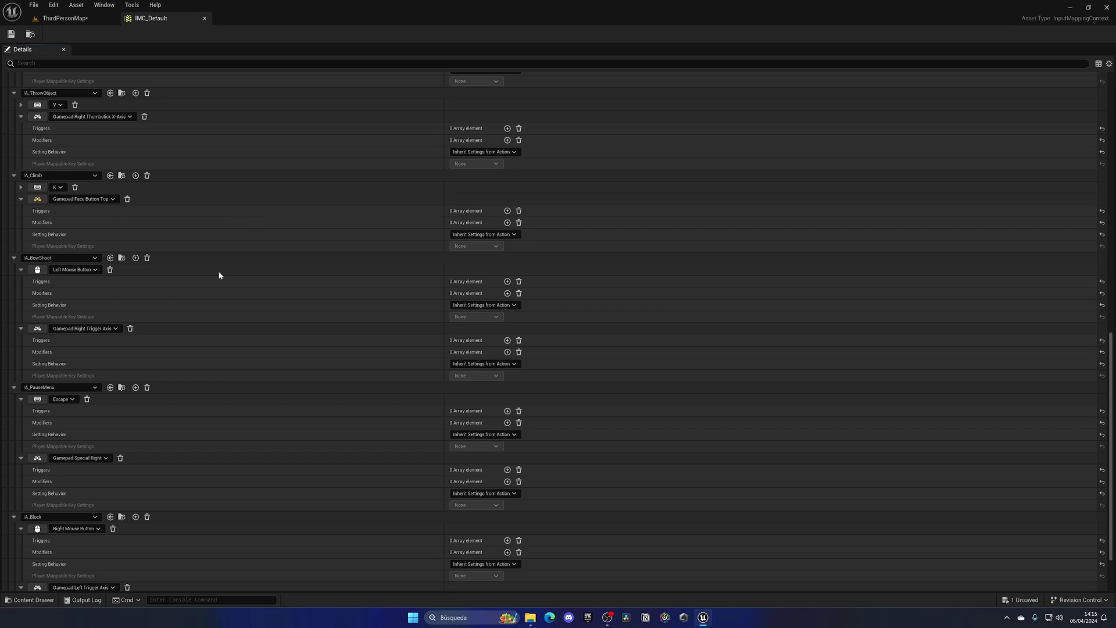
scroll(219, 273, "up", 2)
left_click(70, 256)
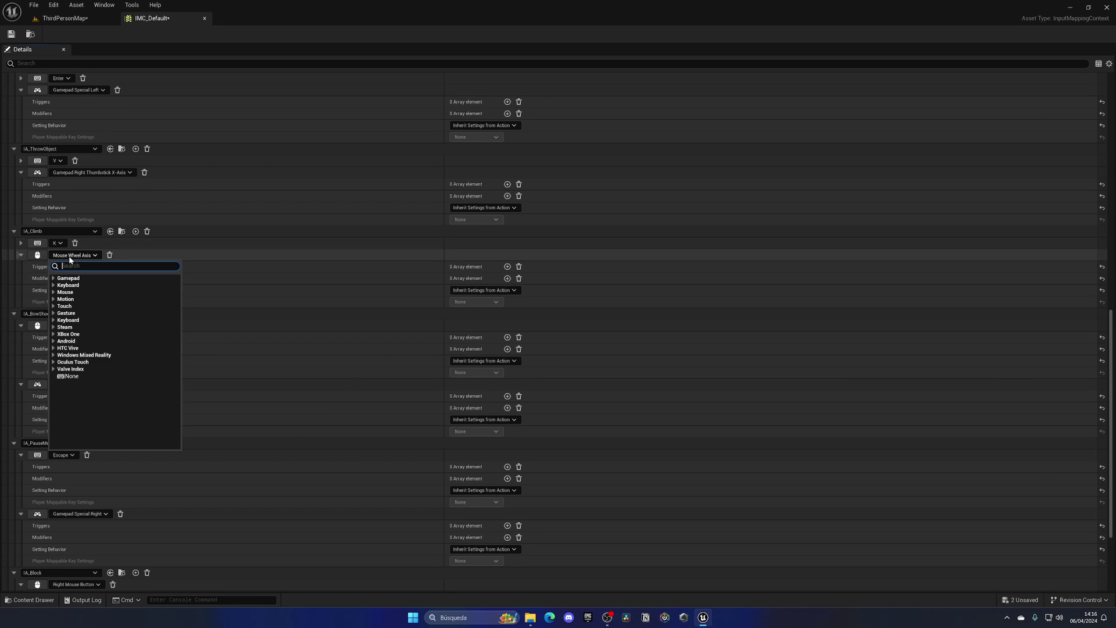
left_click(37, 257)
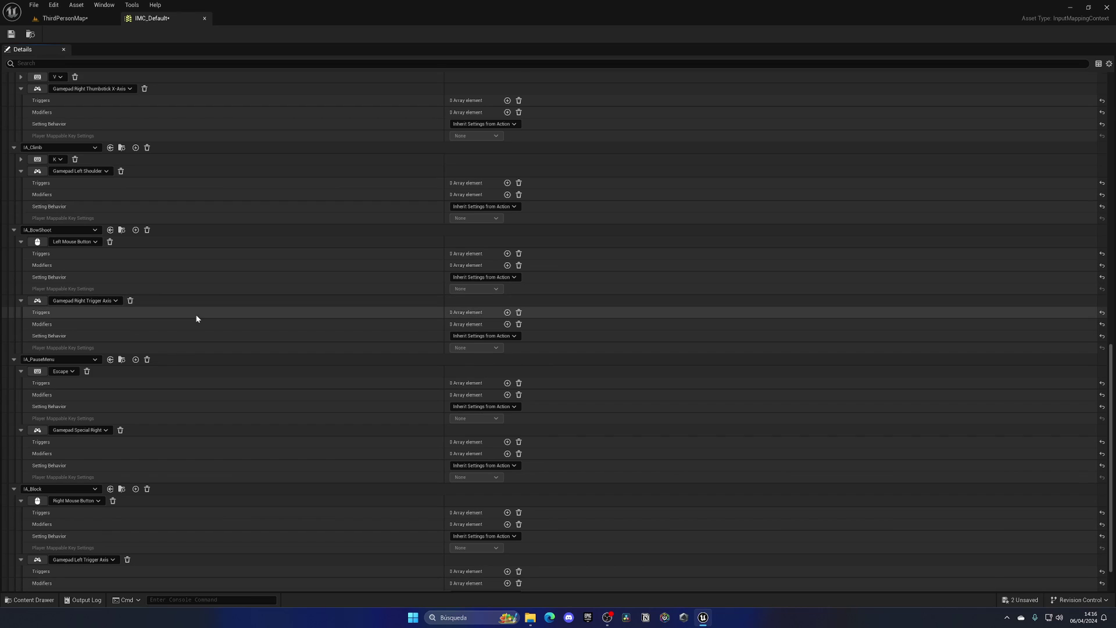
scroll(195, 314, "up", 1)
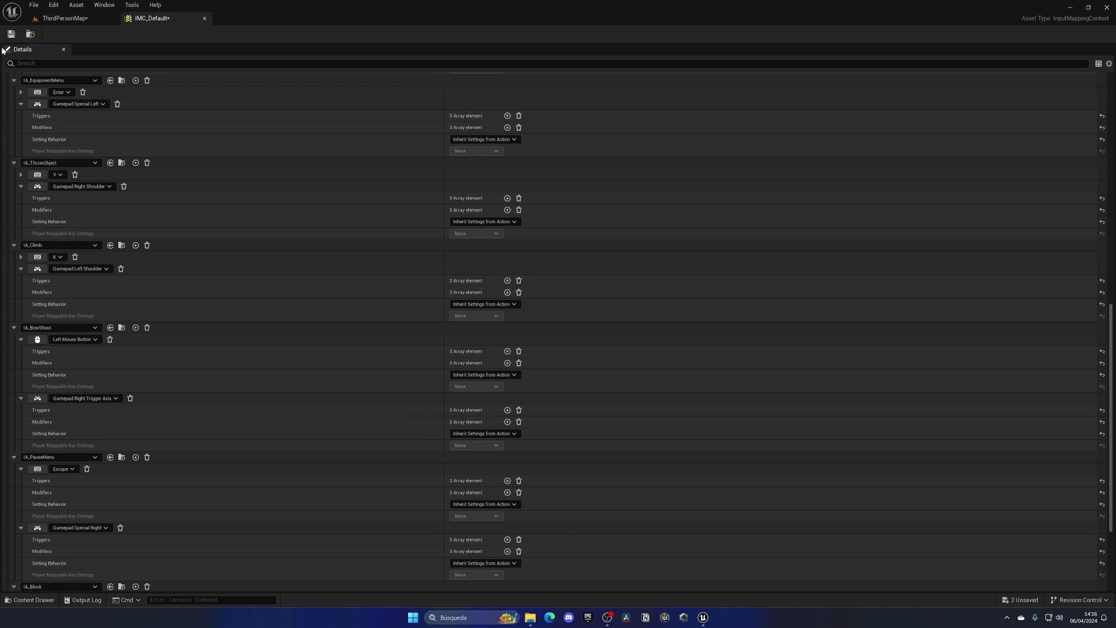
- Save IMC_Default, start a Play-In-Editor test and run around picking up items
key("ctrl+s")
left_click(55, 18)
left_click(232, 34)
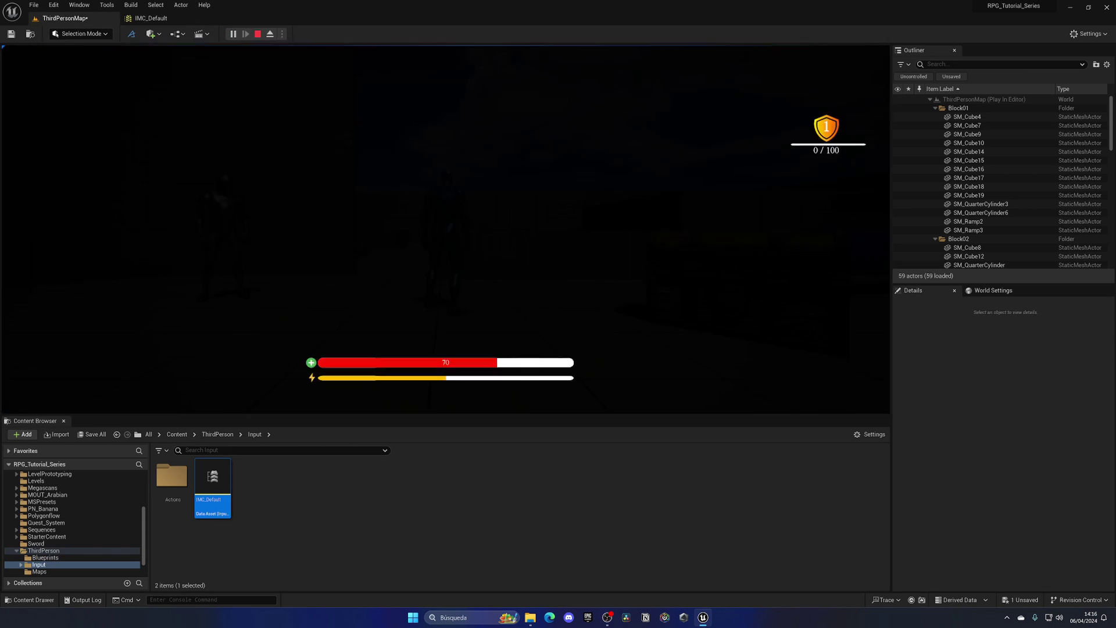
key("w")
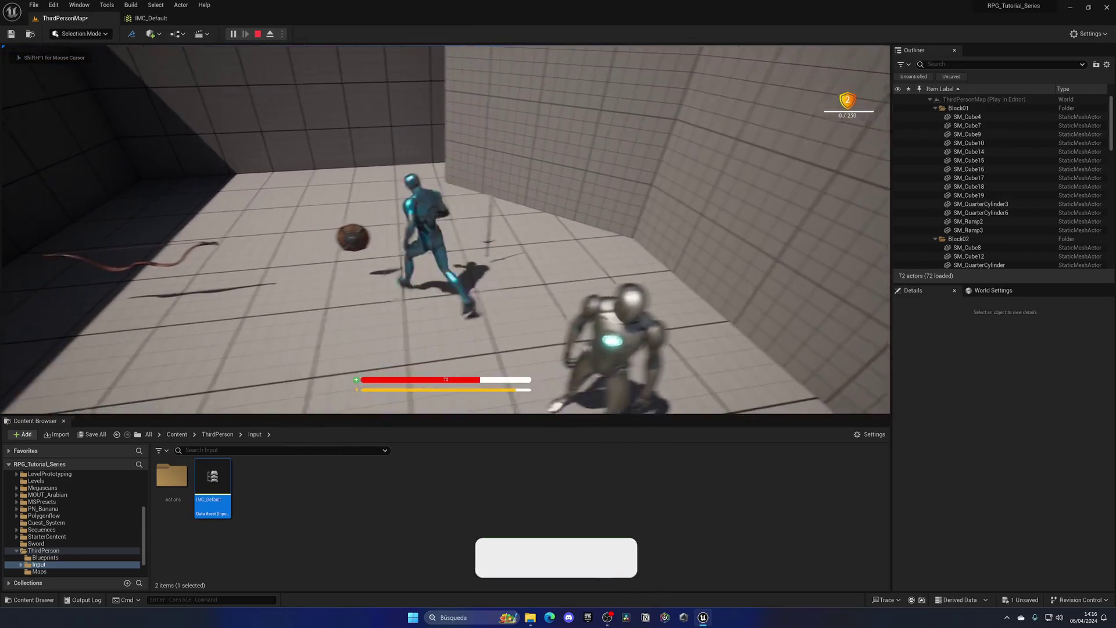
key("e")
key("s")
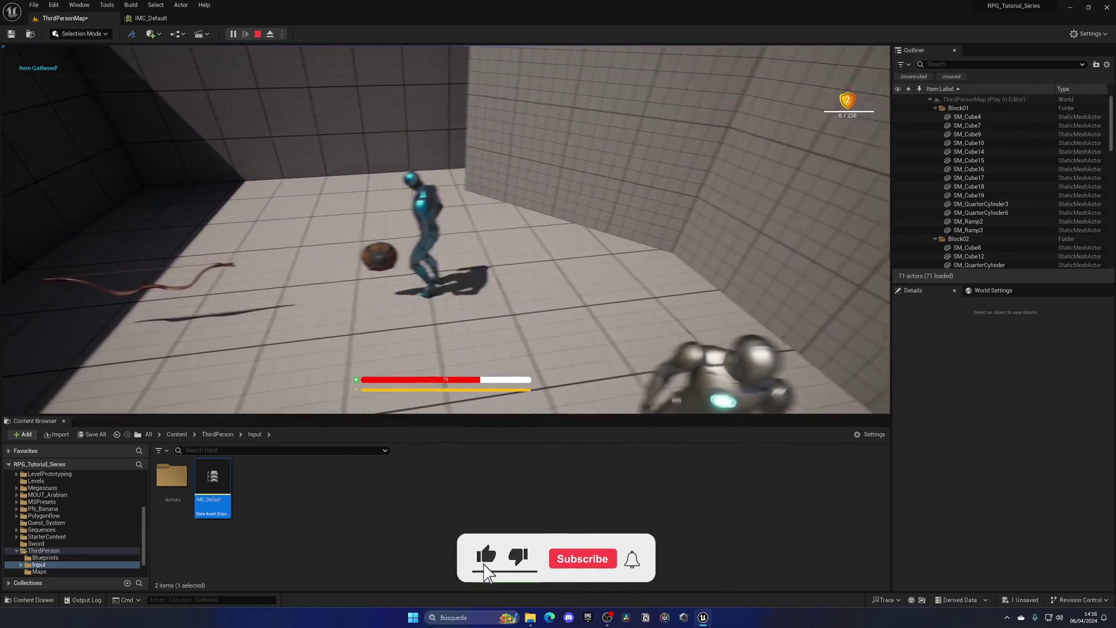
key("e")
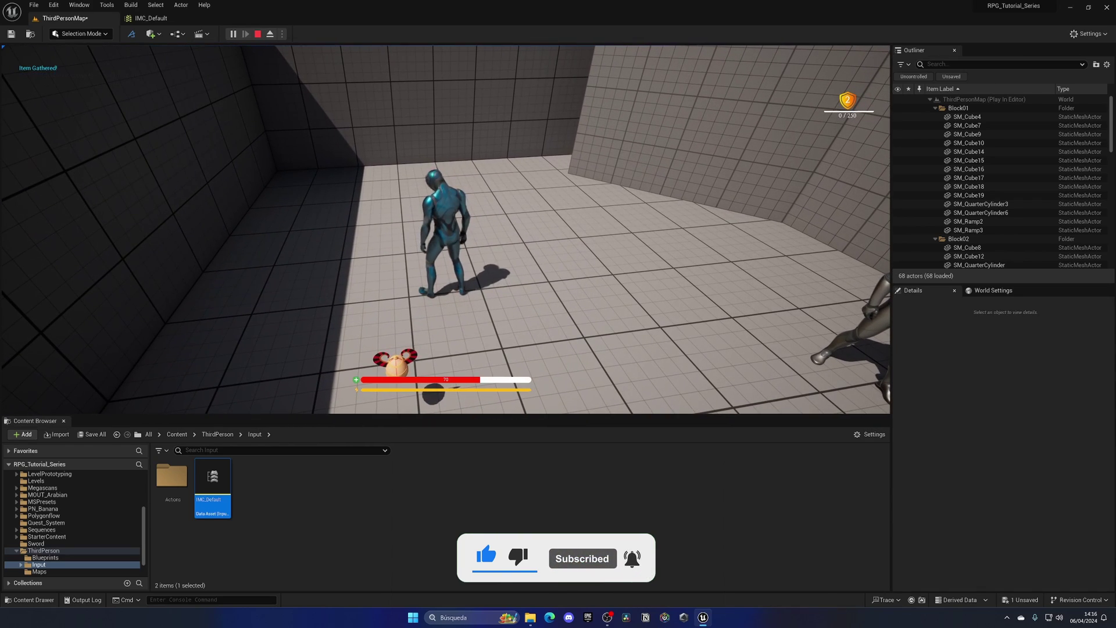
- Equip a sword, bow and wooden shield from the equipment menu, then resume play
key("i")
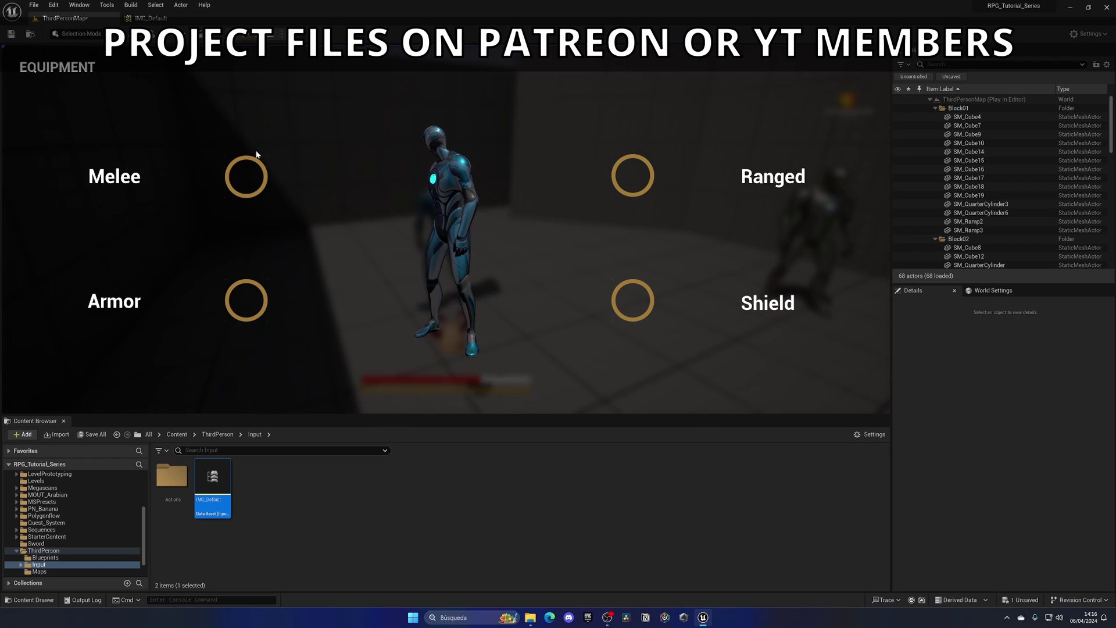
left_click(257, 169)
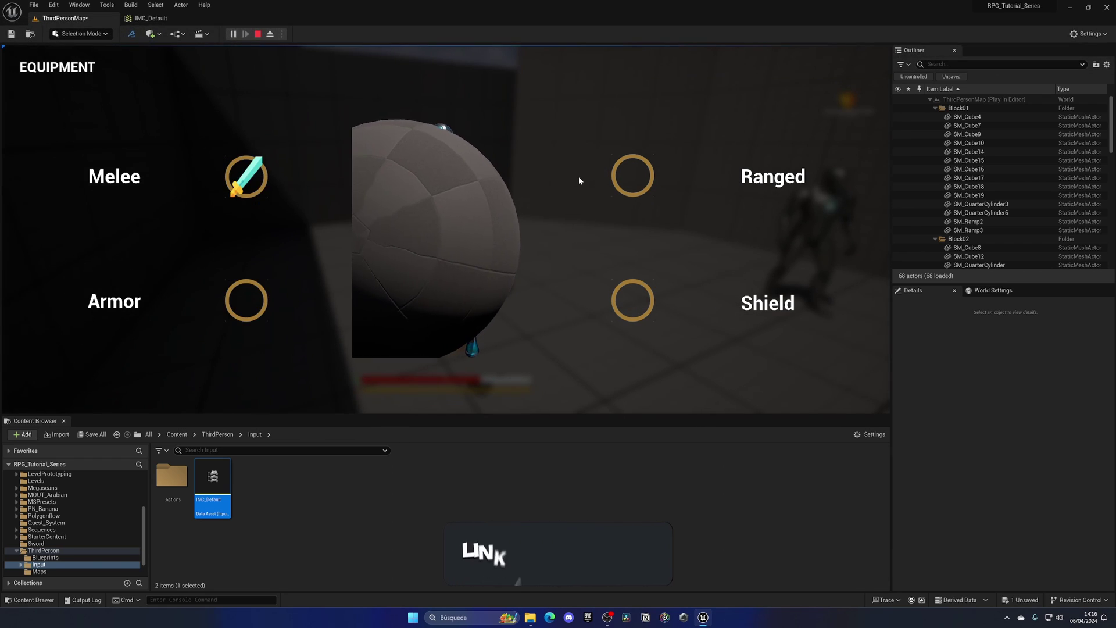
left_click(270, 232)
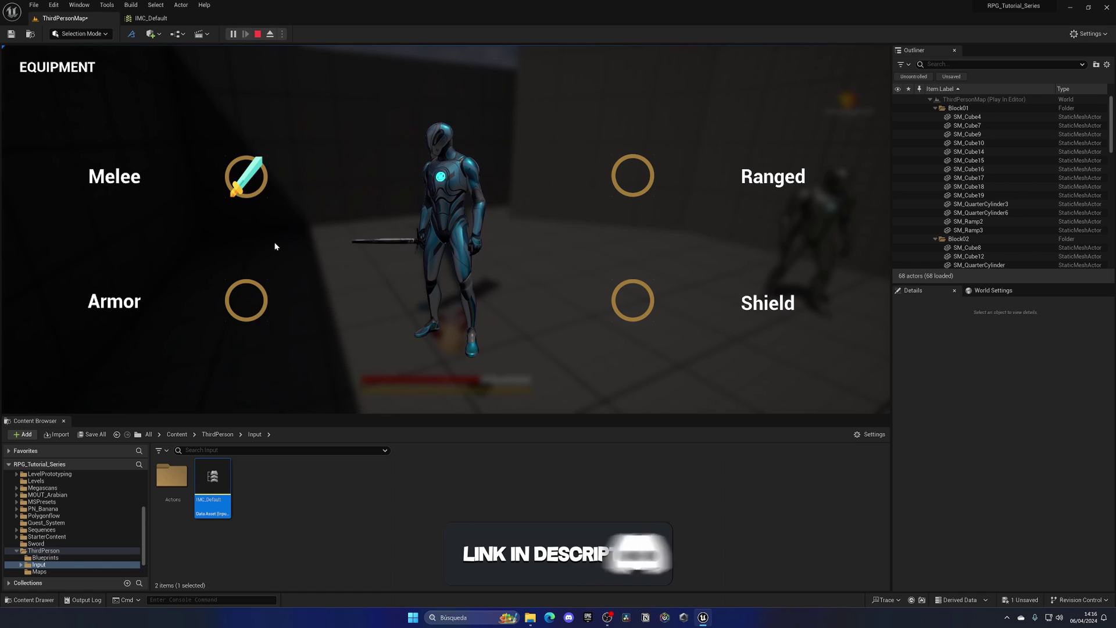
left_click(622, 187)
left_click(621, 237)
left_click(641, 303)
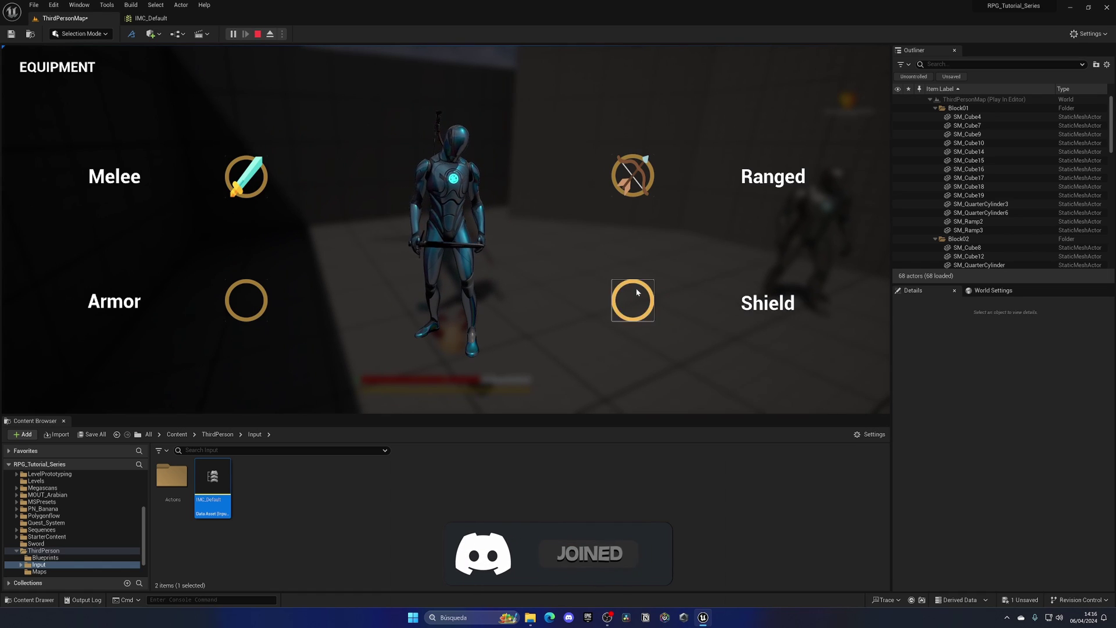
left_click(637, 292)
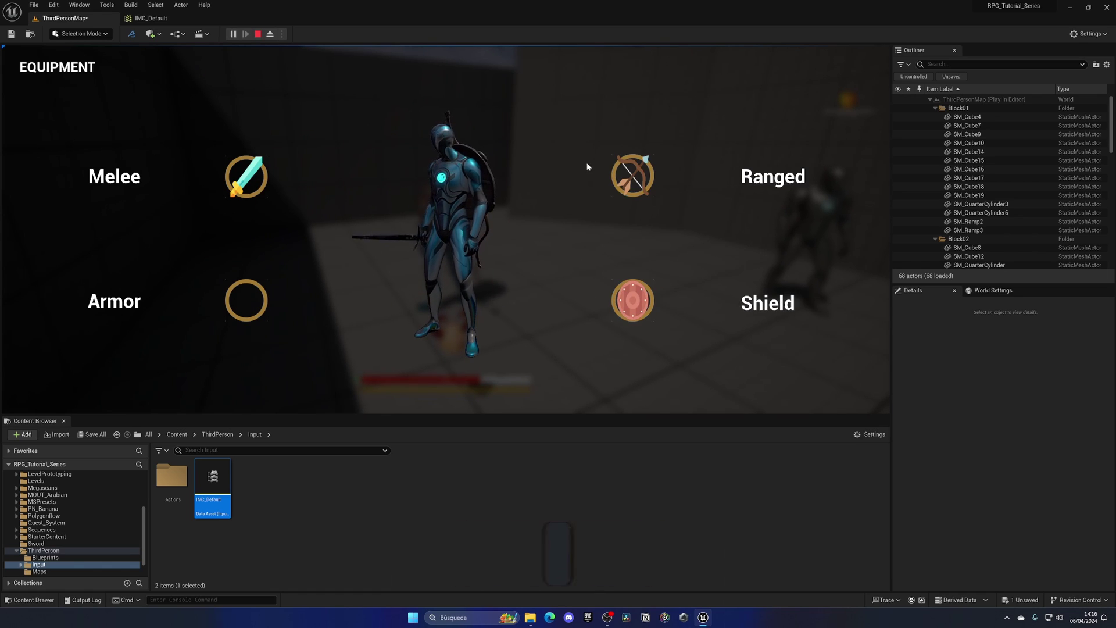
key("Tab")
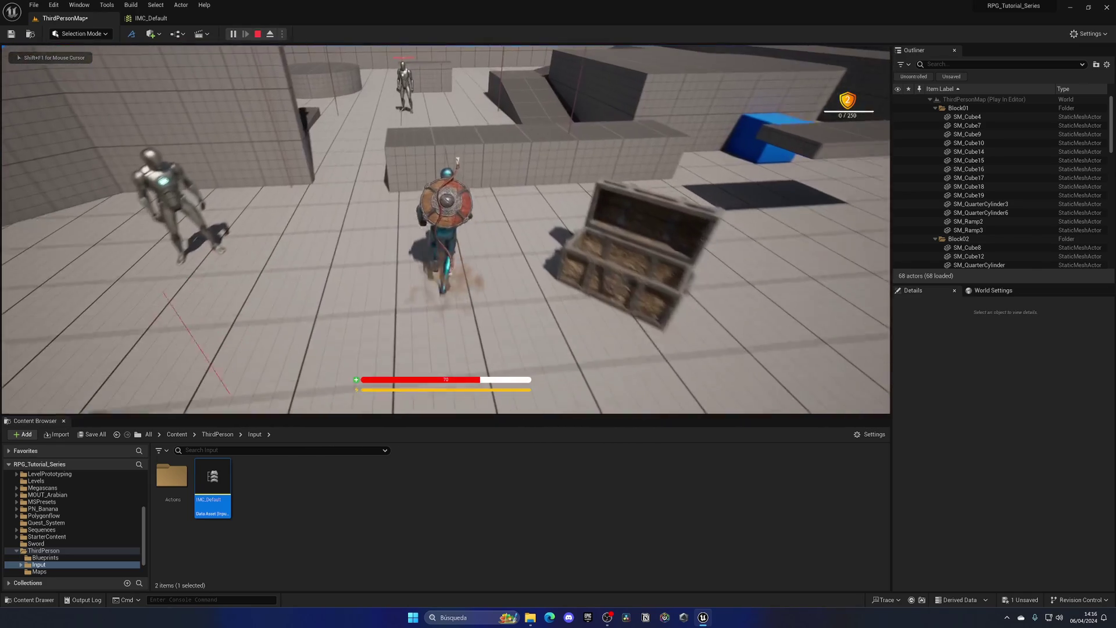
key("space")
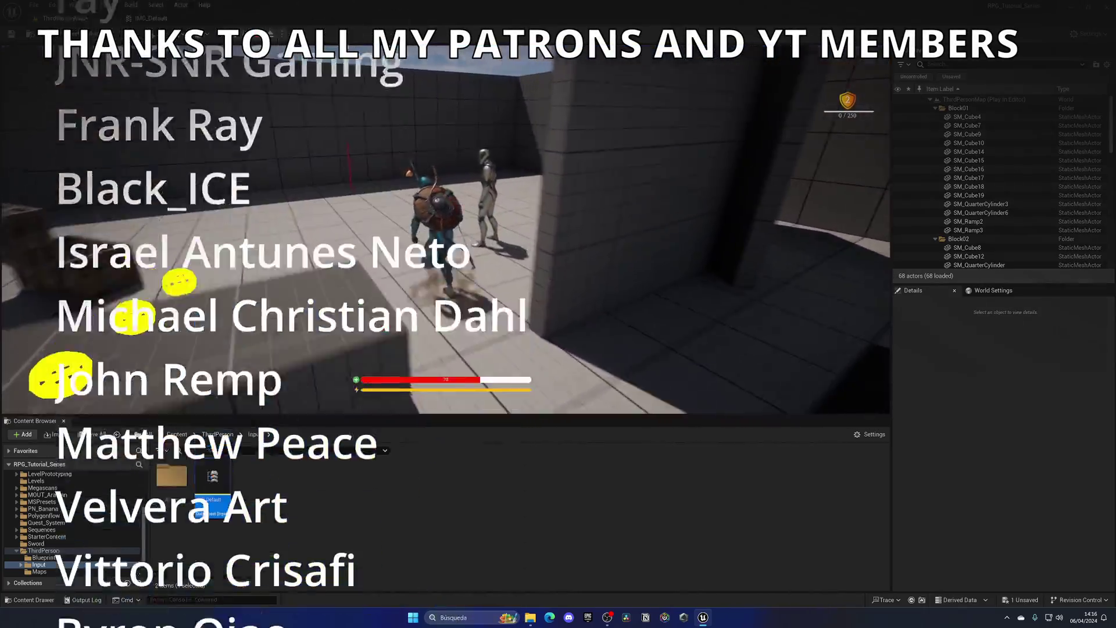
- Talk to the quest character, stop the play test and browse to the top-level Content folder
key("e")
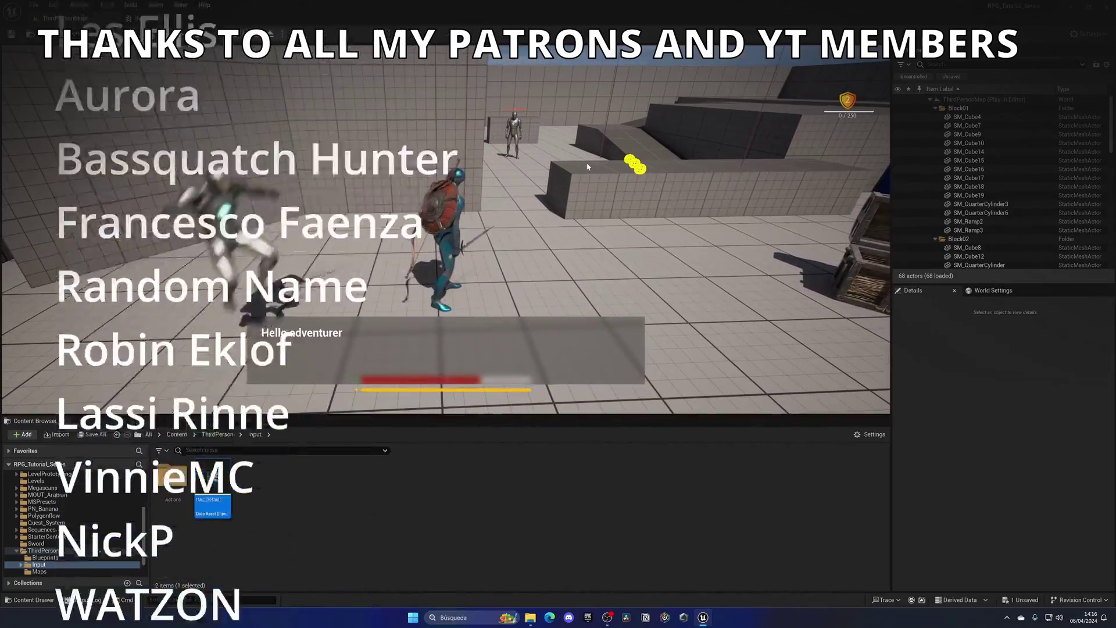
key("Escape")
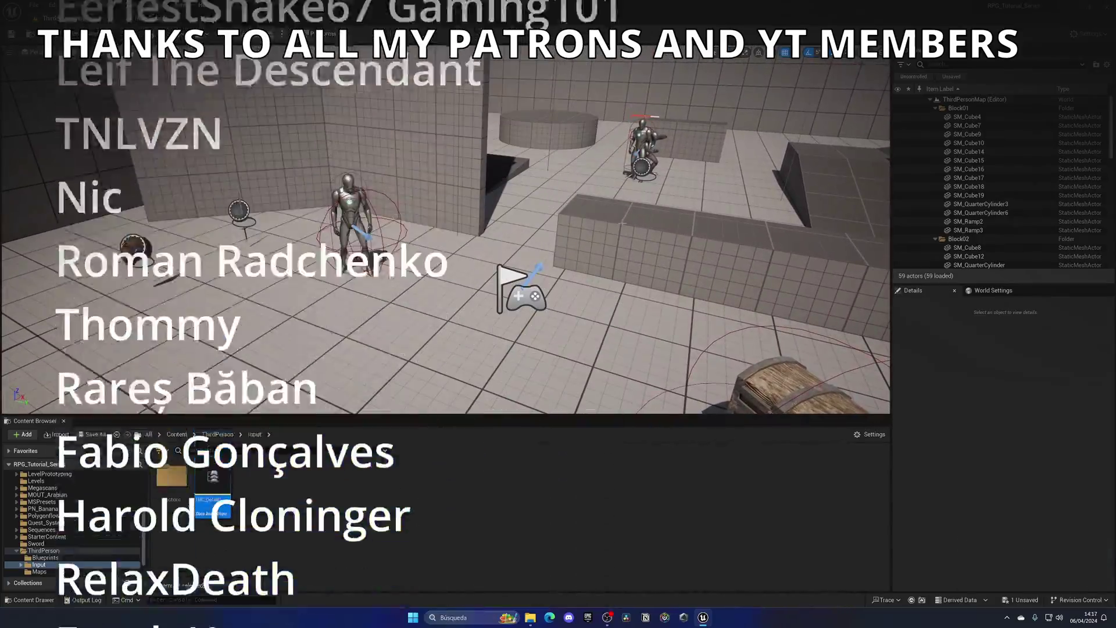
left_click(177, 435)
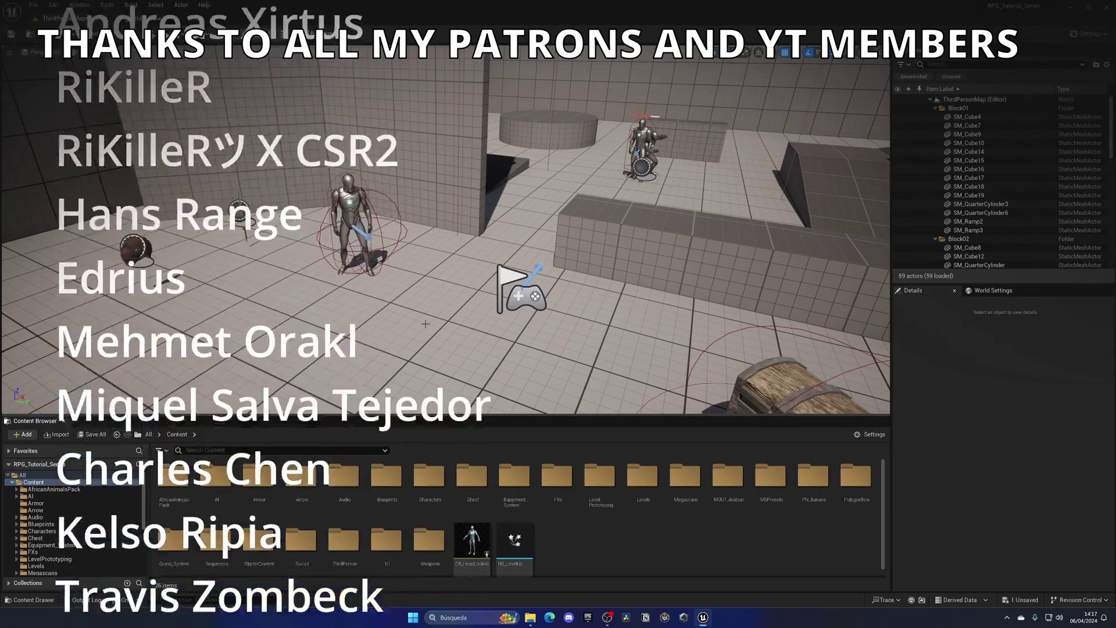